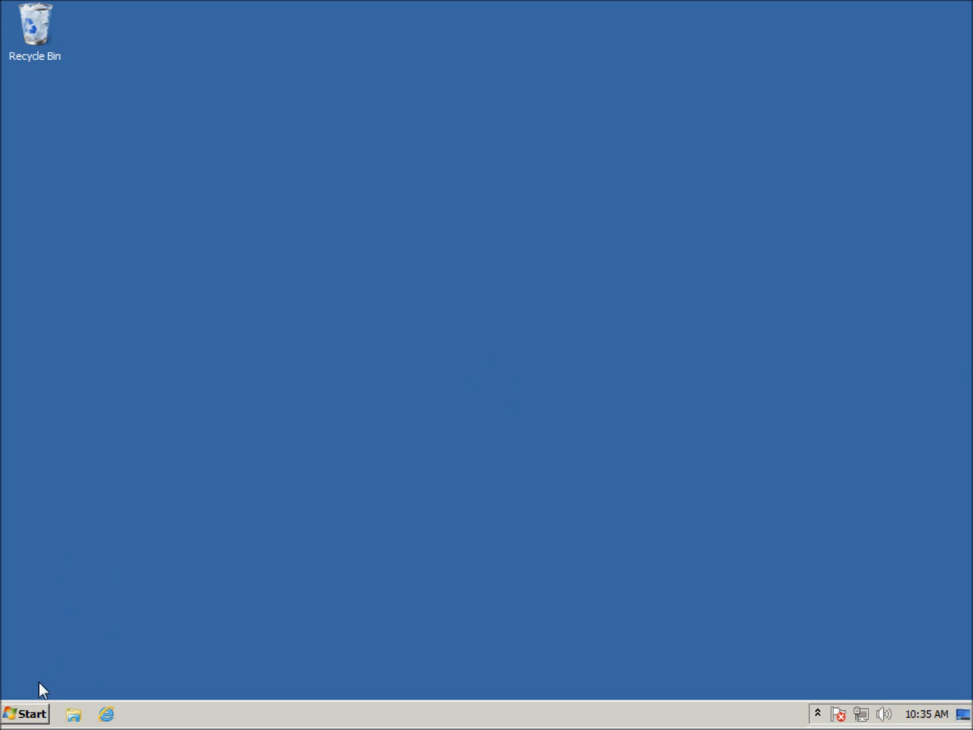
Step: Launch the F-Response Enterprise Management Console, allow it to make changes, and move its window clear of the Recycle Bin
click(30, 713)
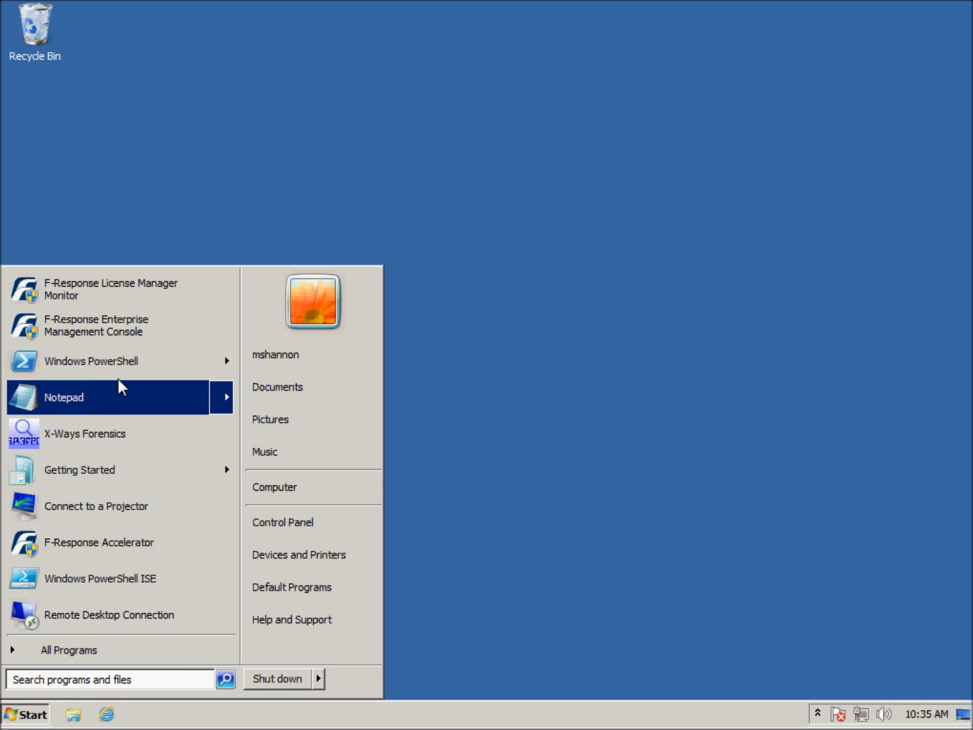
click(136, 337)
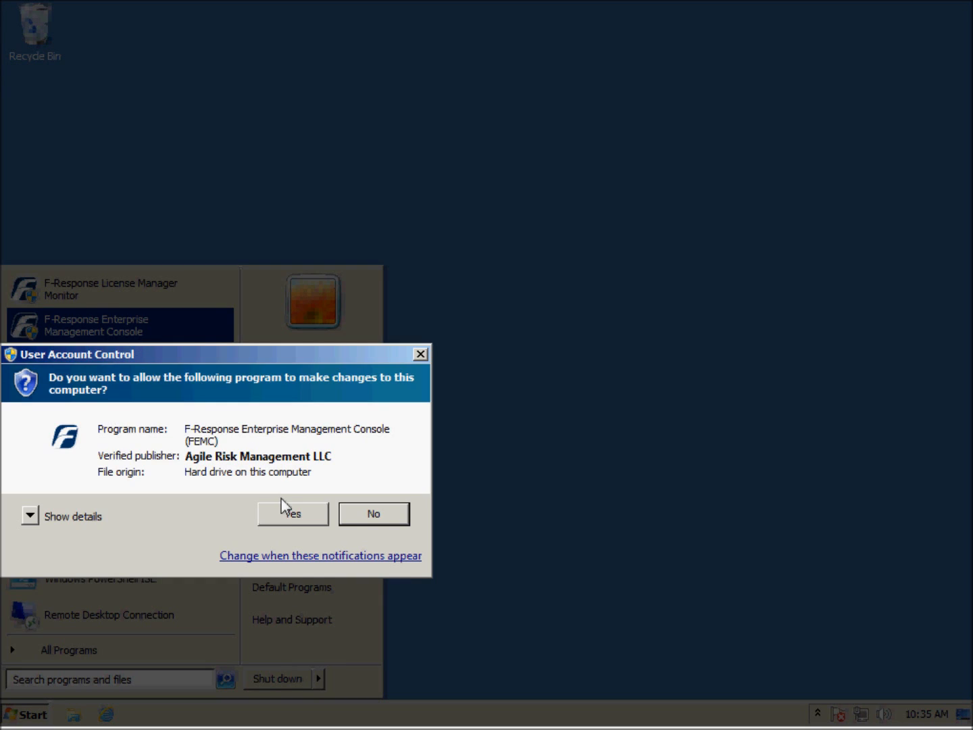
click(286, 519)
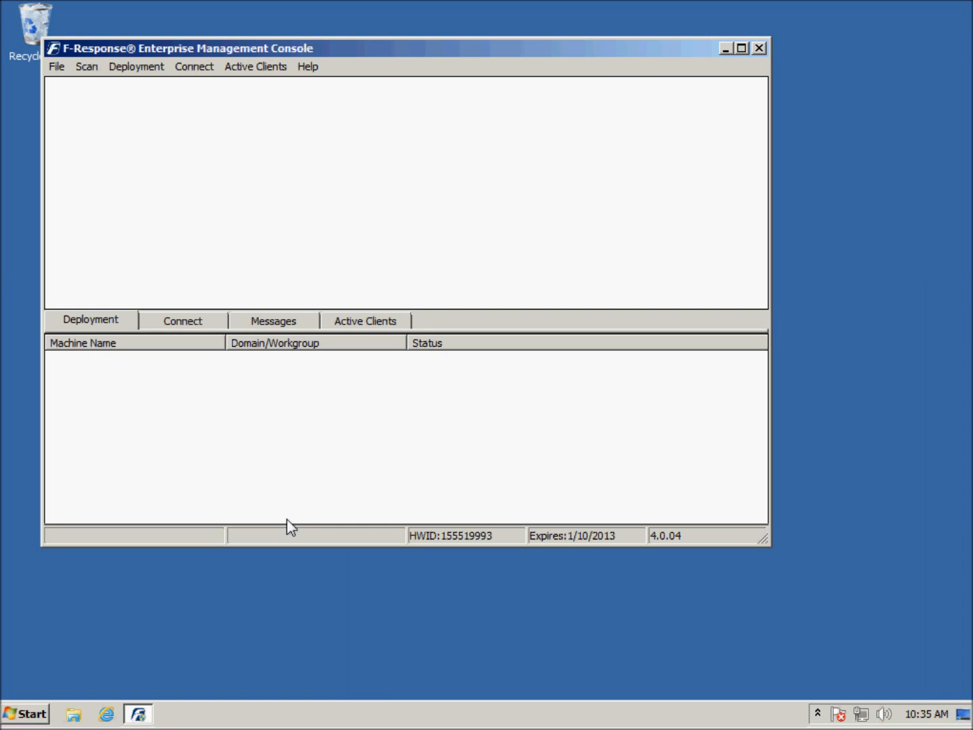
drag(344, 55, 406, 106)
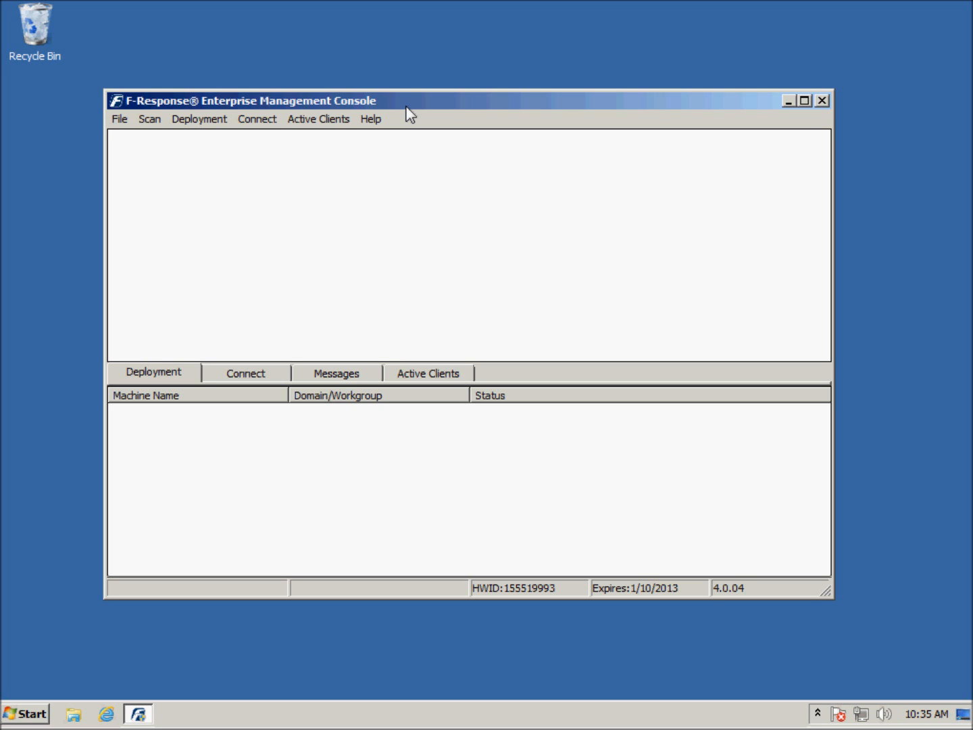
Step: Add a Windows domain credential with username frestest, domain FRESWIN2K8 and the account password, and save the credentials configuration
click(120, 119)
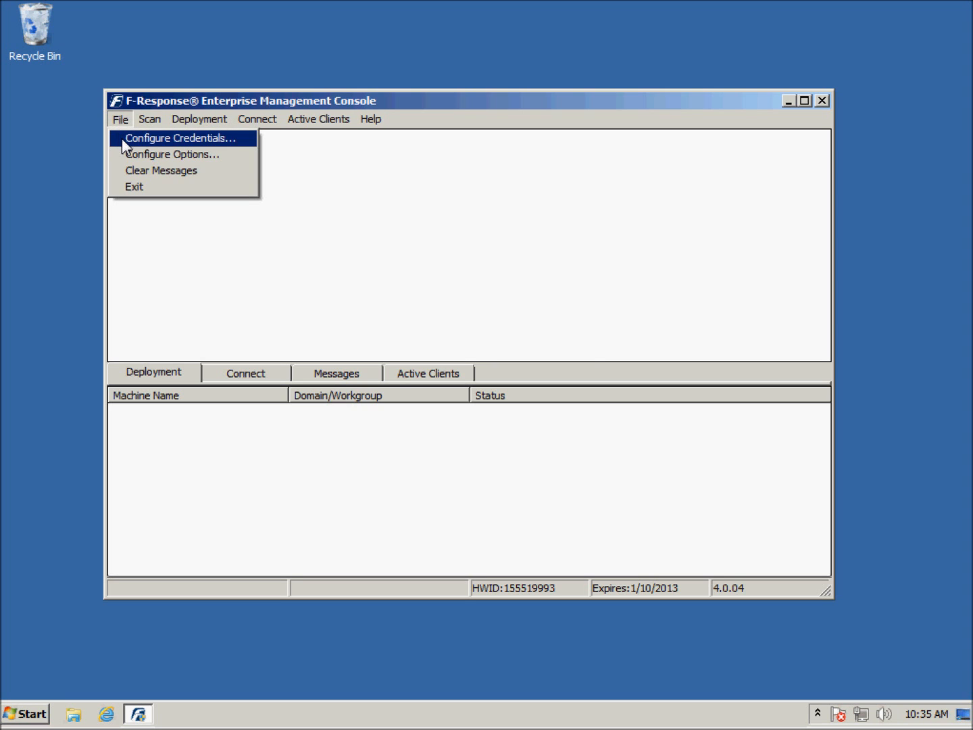
click(121, 137)
text(frestest)
key(Tab)
text(FRESWIN2K8)
key(Tab)
text(••••••••)
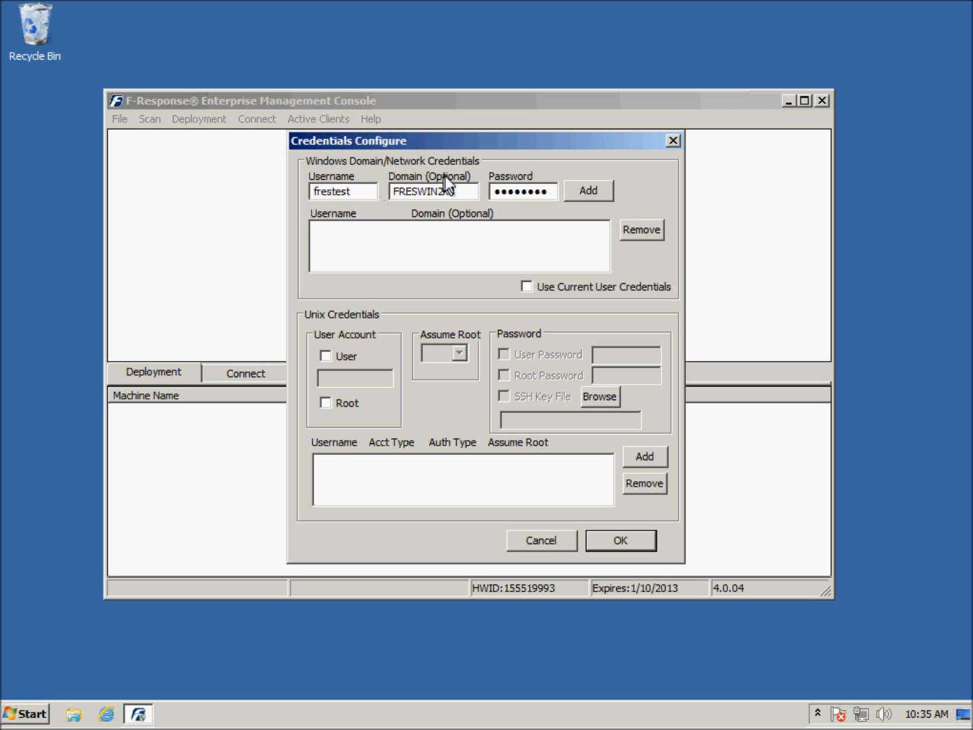
click(593, 200)
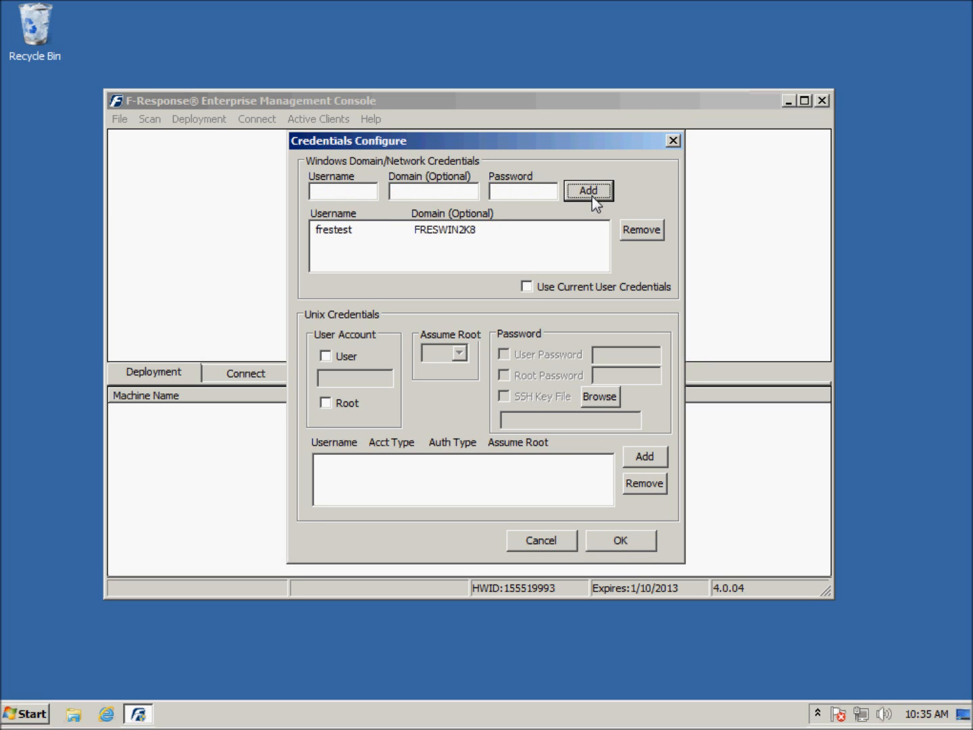
click(618, 540)
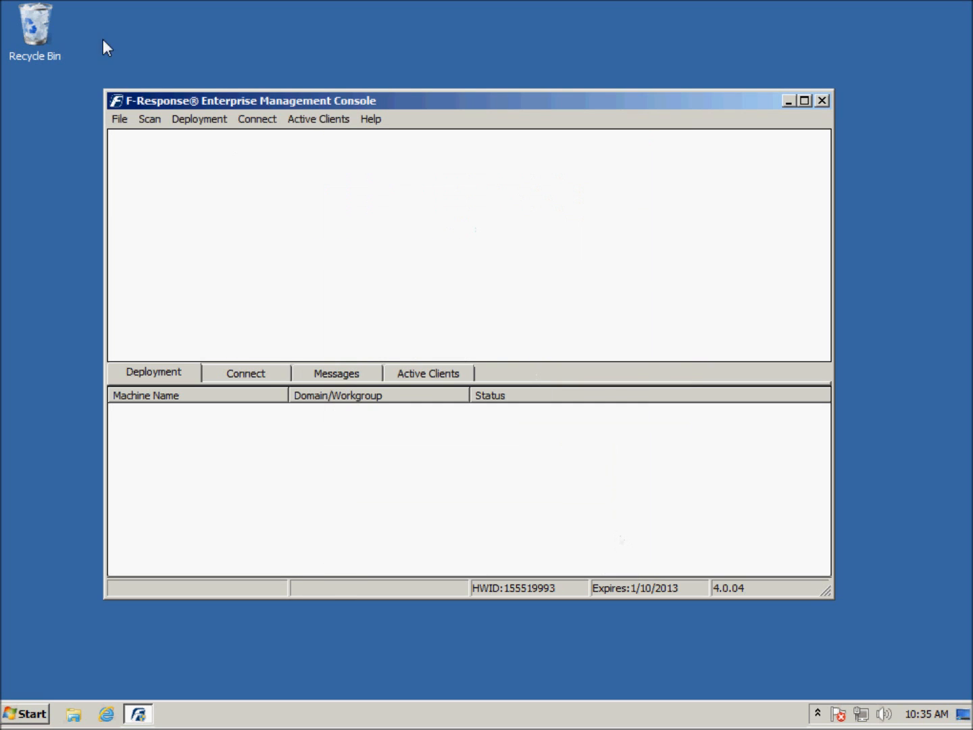
Step: Run a Custom Scan for 192.168.1.211 and expand the Custom Scan node
click(150, 121)
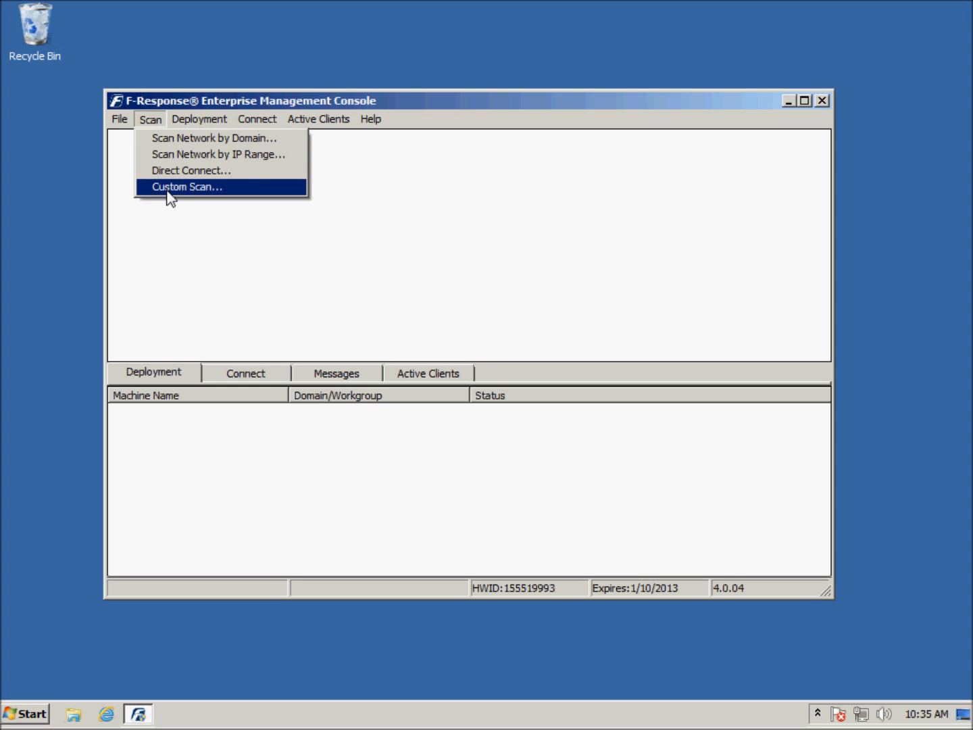
click(169, 188)
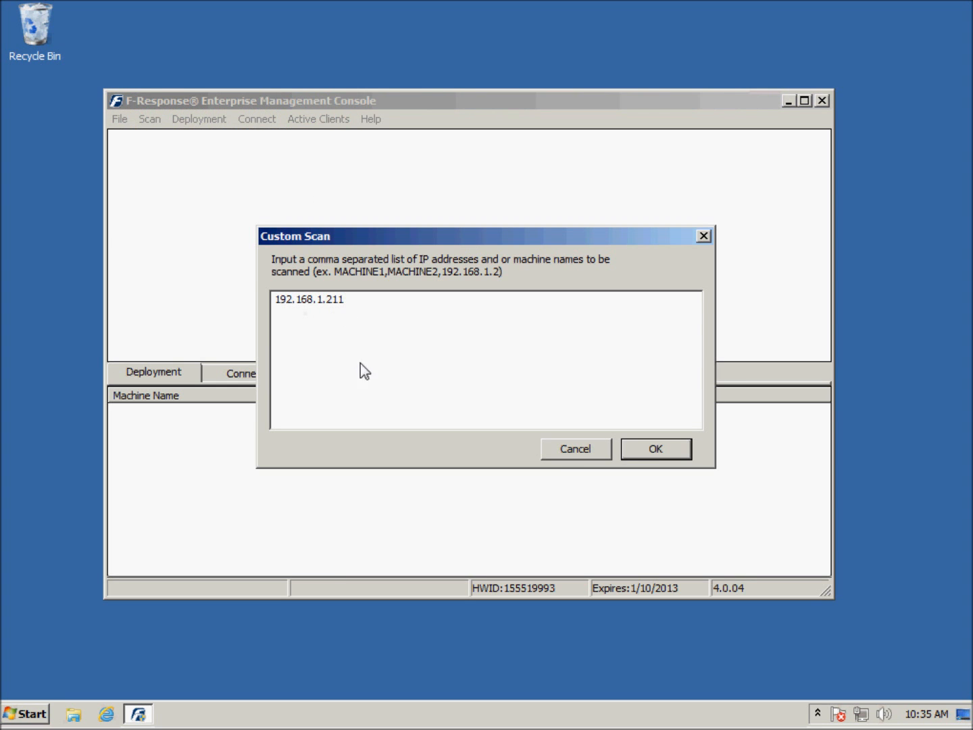
click(660, 447)
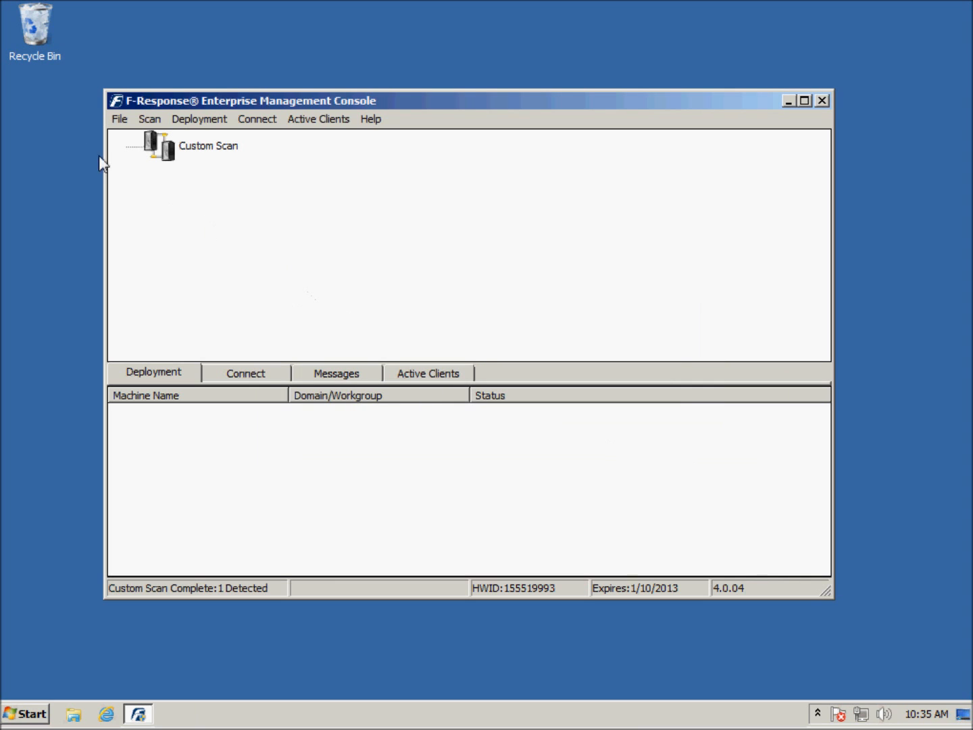
click(132, 154)
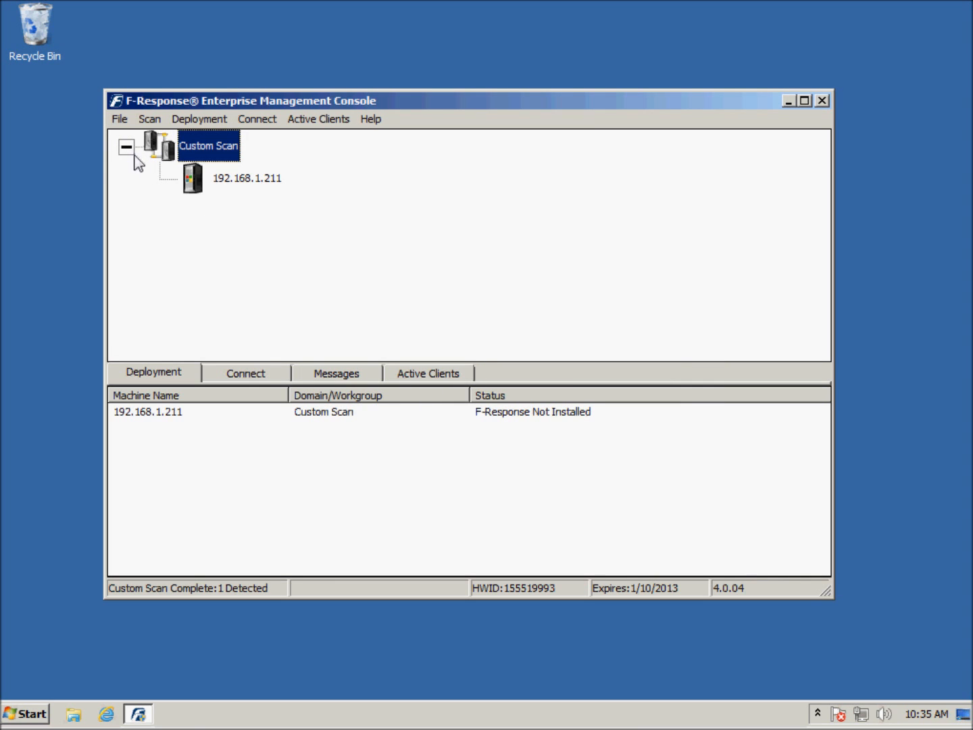
Step: Install and start F-Response on the scanned machine 192.168.1.211
click(225, 181)
right_click(243, 184)
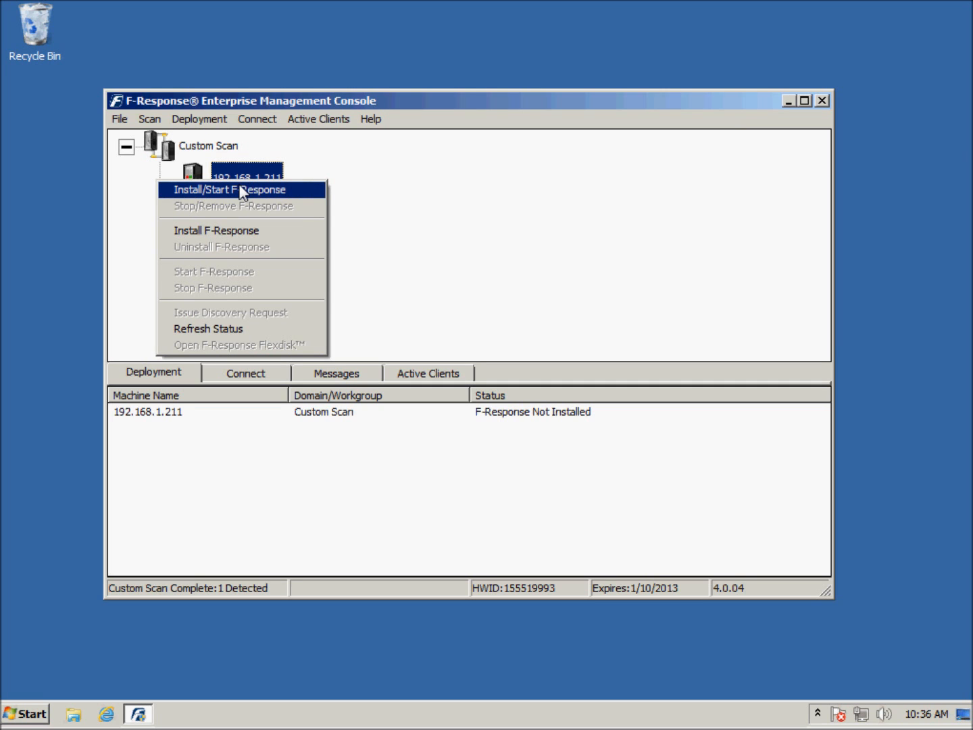
click(242, 191)
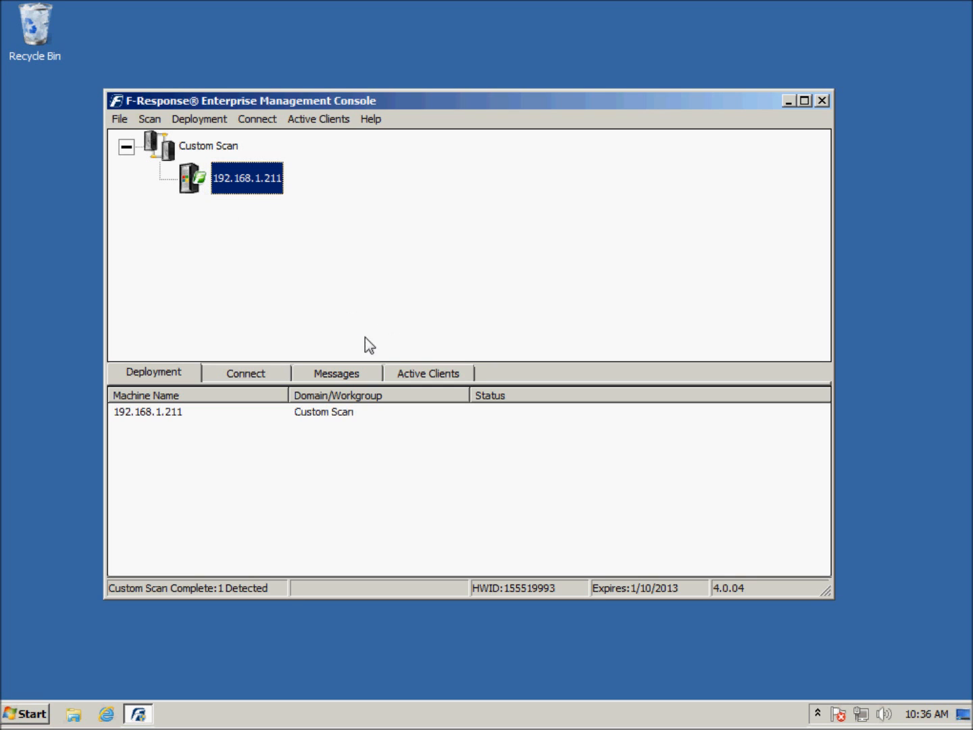
Step: Check the active clients, log in to the winxppro-2k8 disk-0 target, and close the AutoPlay window for the mounted drive
click(411, 374)
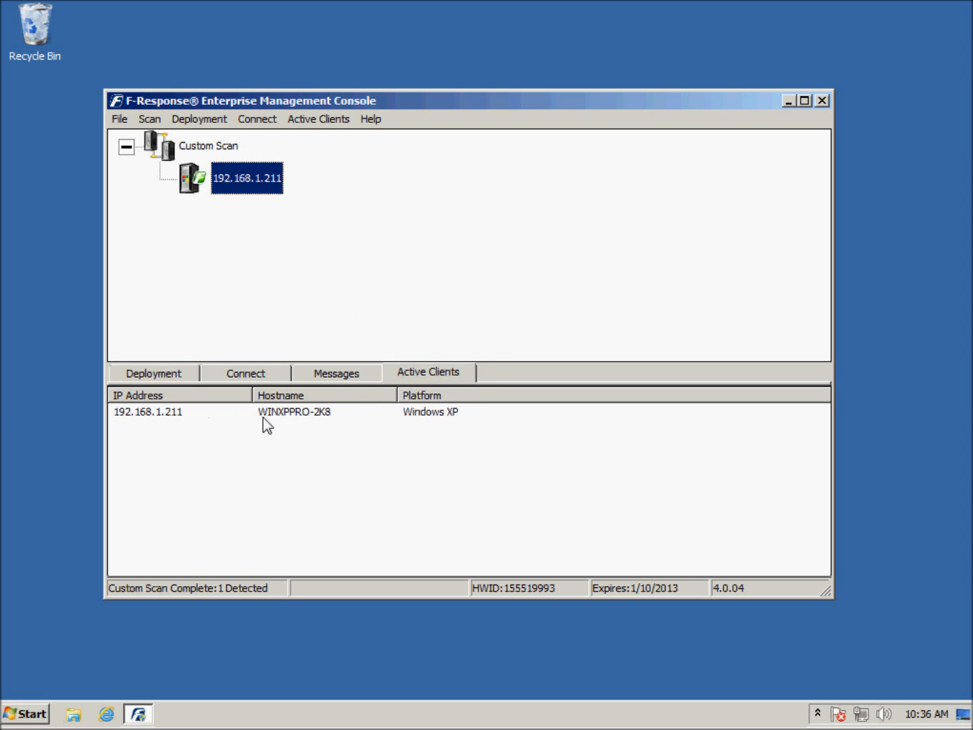
click(250, 377)
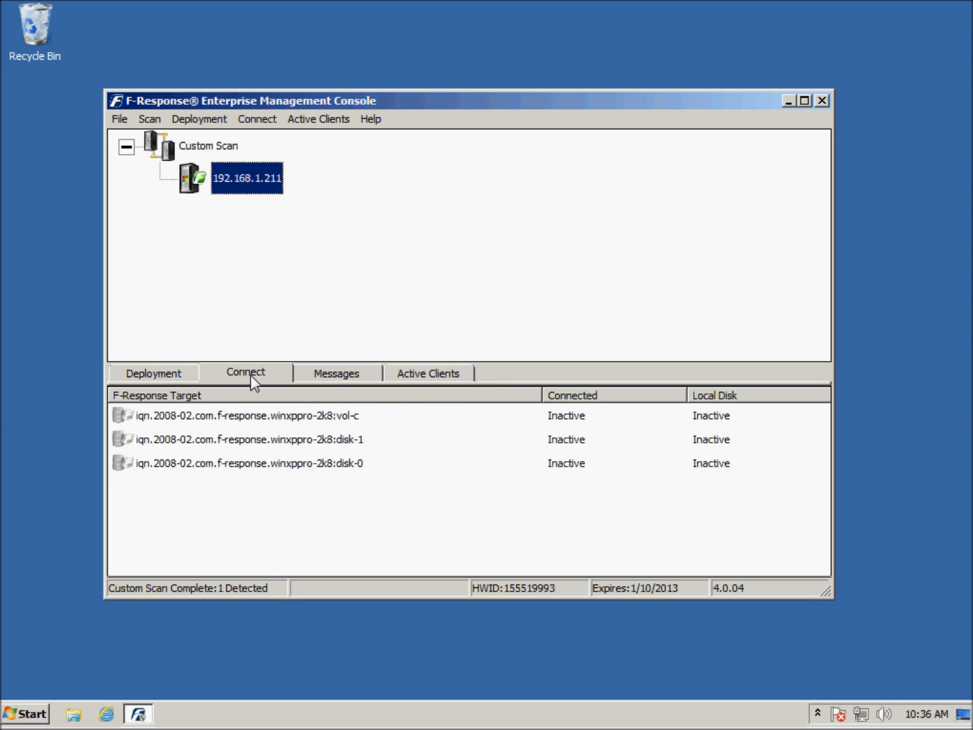
click(284, 469)
right_click(323, 451)
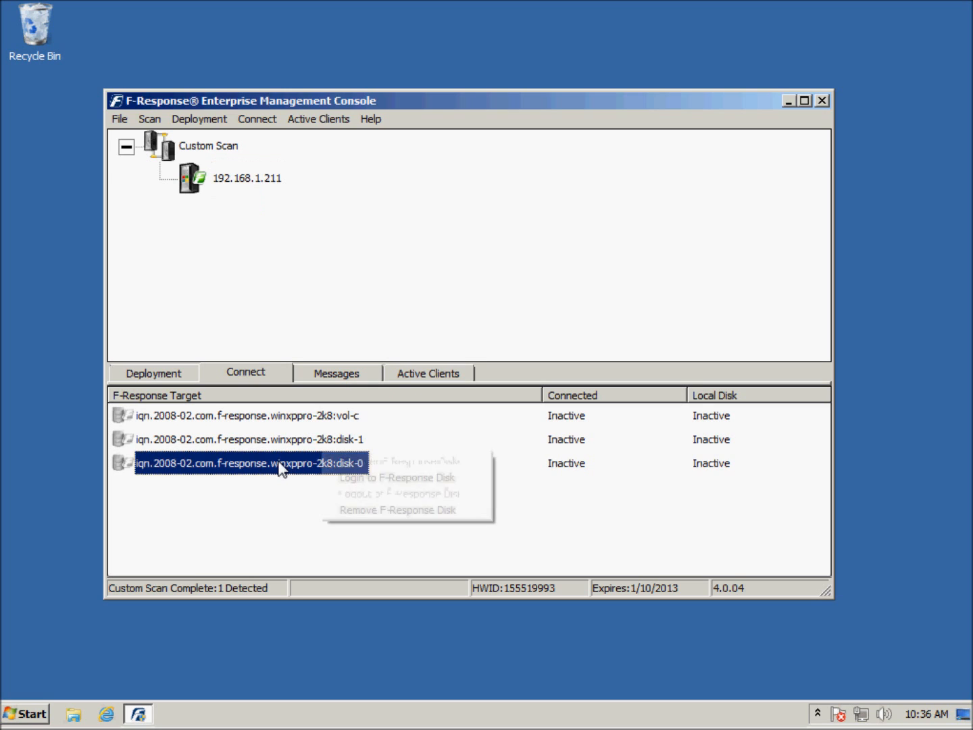
click(372, 477)
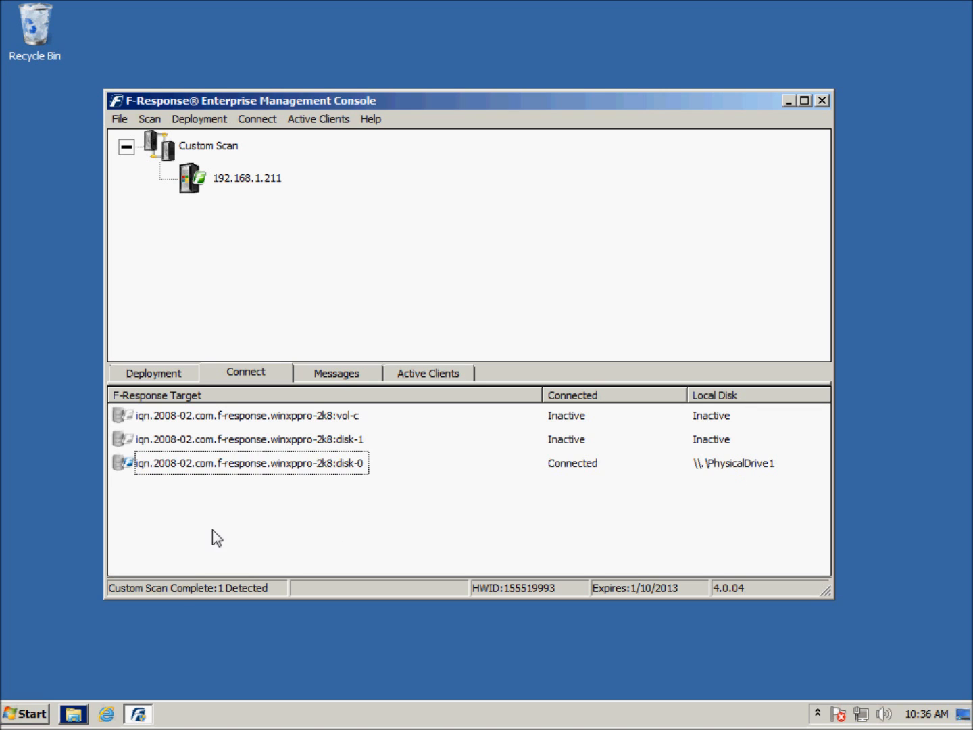
click(82, 712)
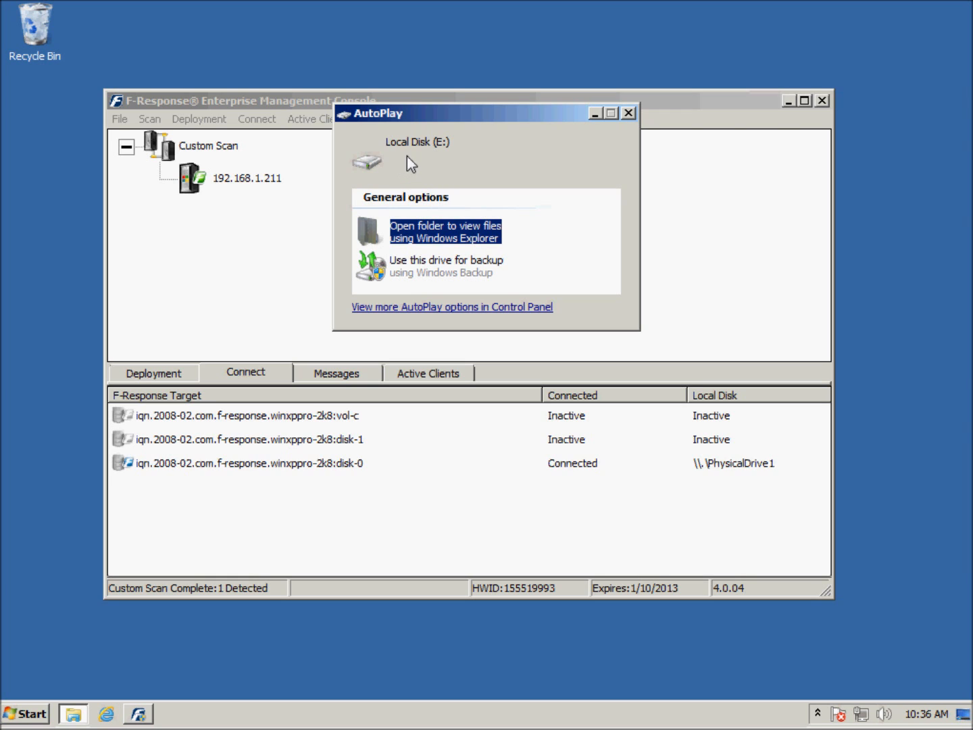
click(629, 114)
Step: Launch X-Ways Forensics from the list of installed programs
click(28, 719)
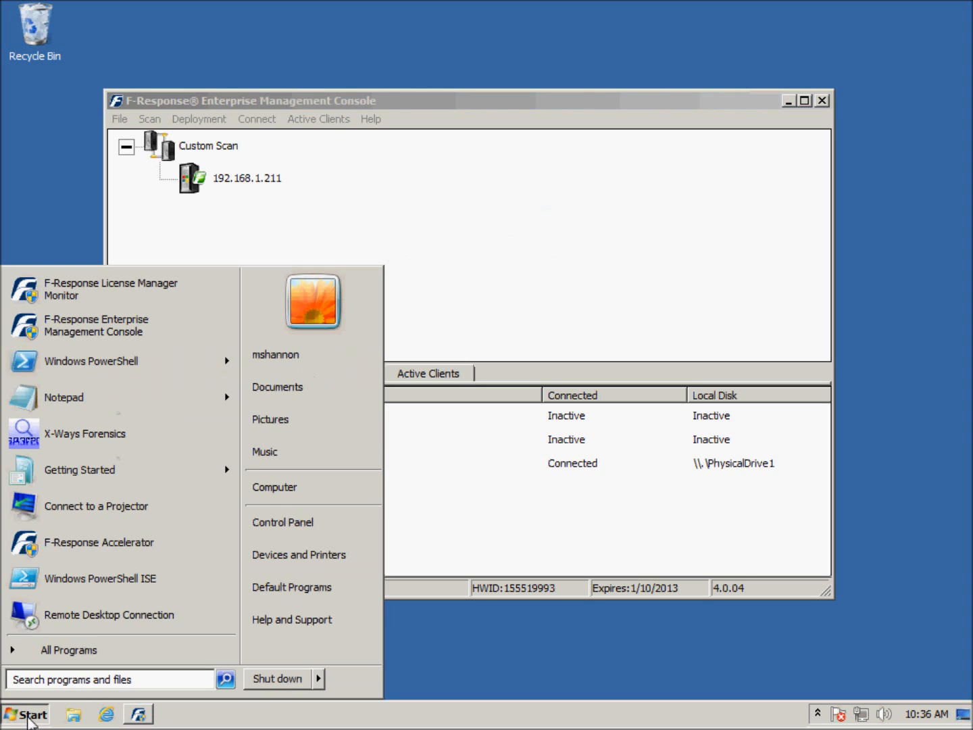
right_click(77, 428)
click(113, 453)
mouse_move(113, 453)
click(283, 476)
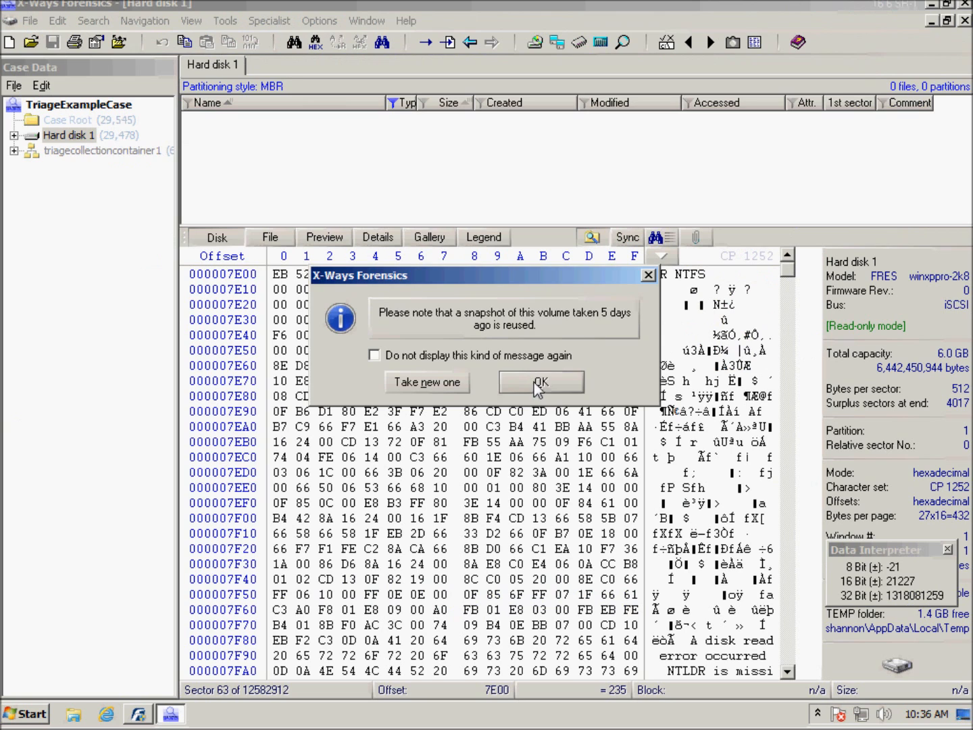
Step: Dismiss the snapshot and container access messages, and close the TriageExampleCase case
click(534, 386)
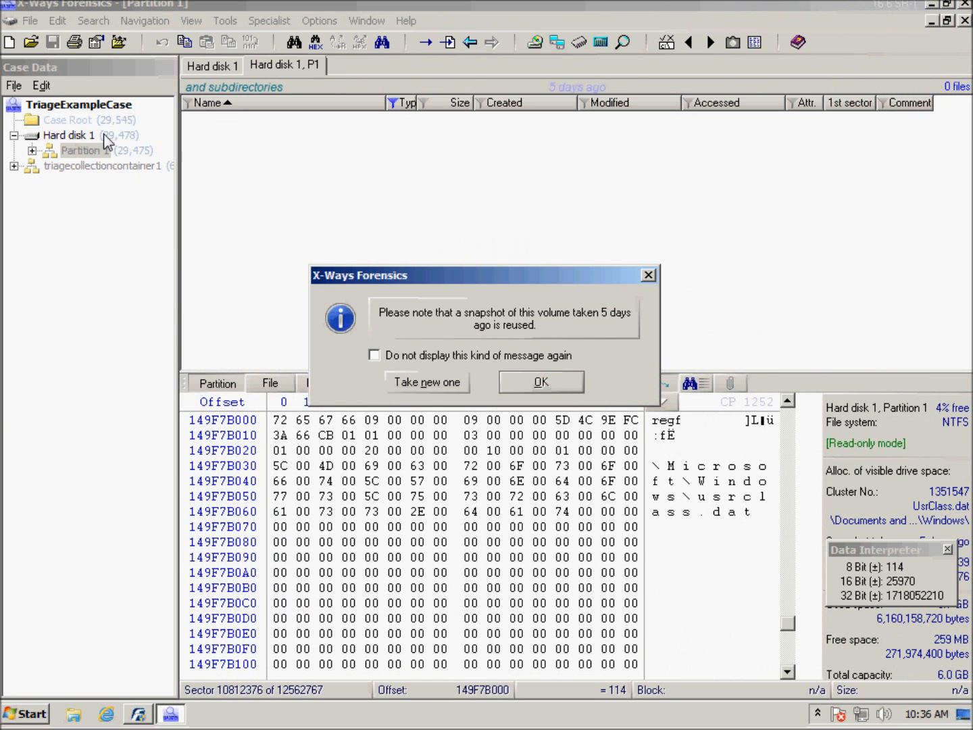
click(524, 388)
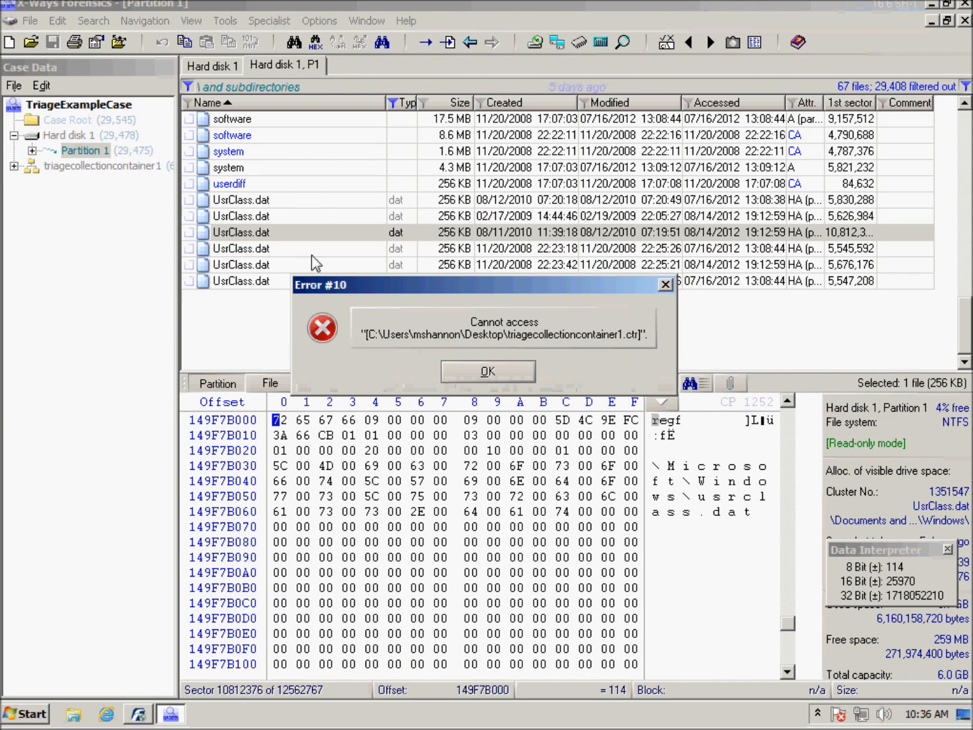
click(507, 377)
right_click(108, 104)
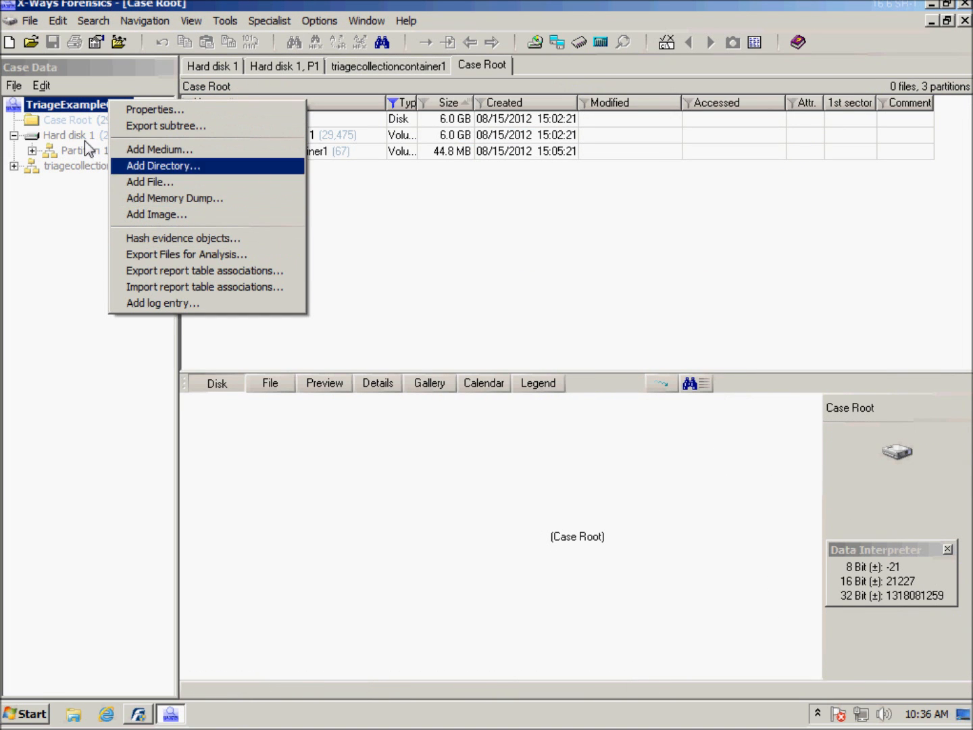
click(15, 85)
click(12, 88)
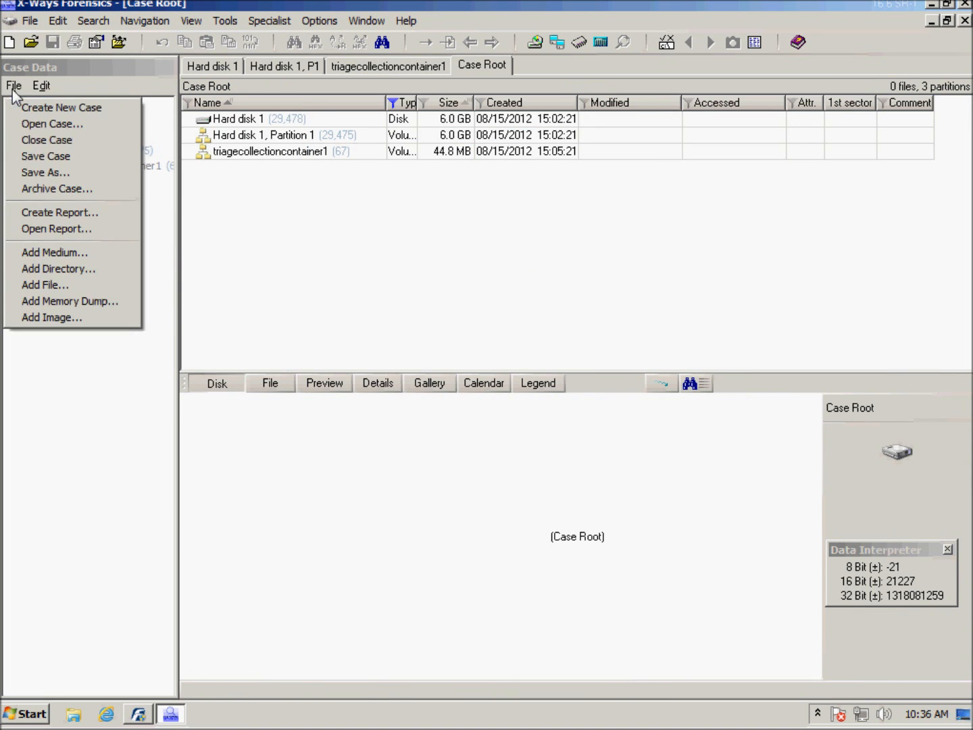
click(29, 142)
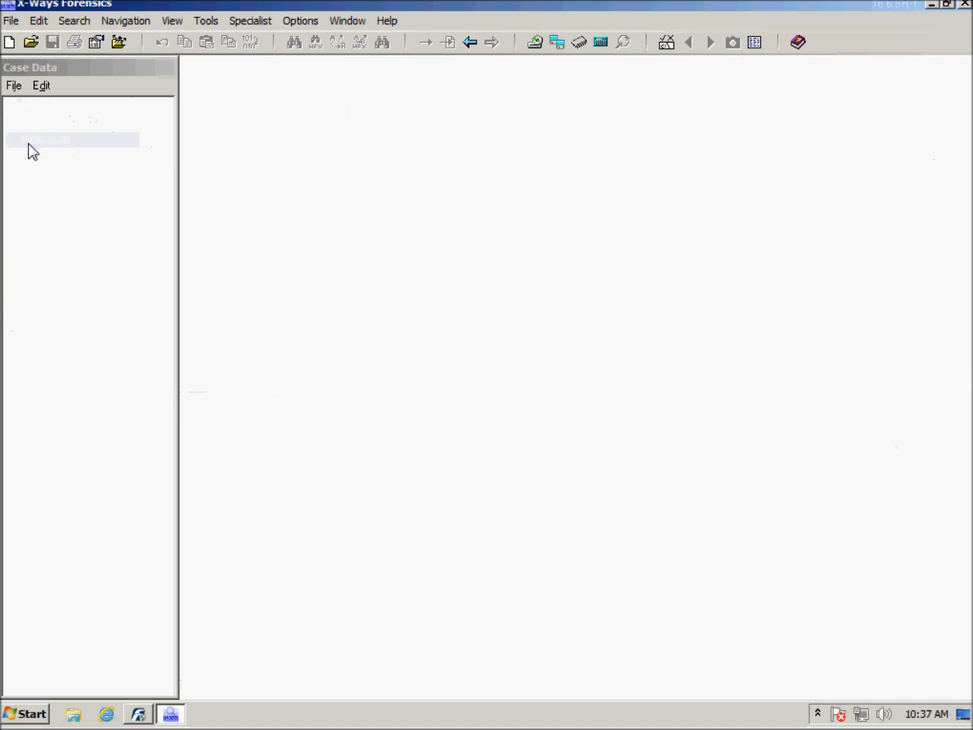
Step: Create a new case titled "Temporary Test Case", keeping the remaining case properties at their defaults
click(14, 87)
click(29, 108)
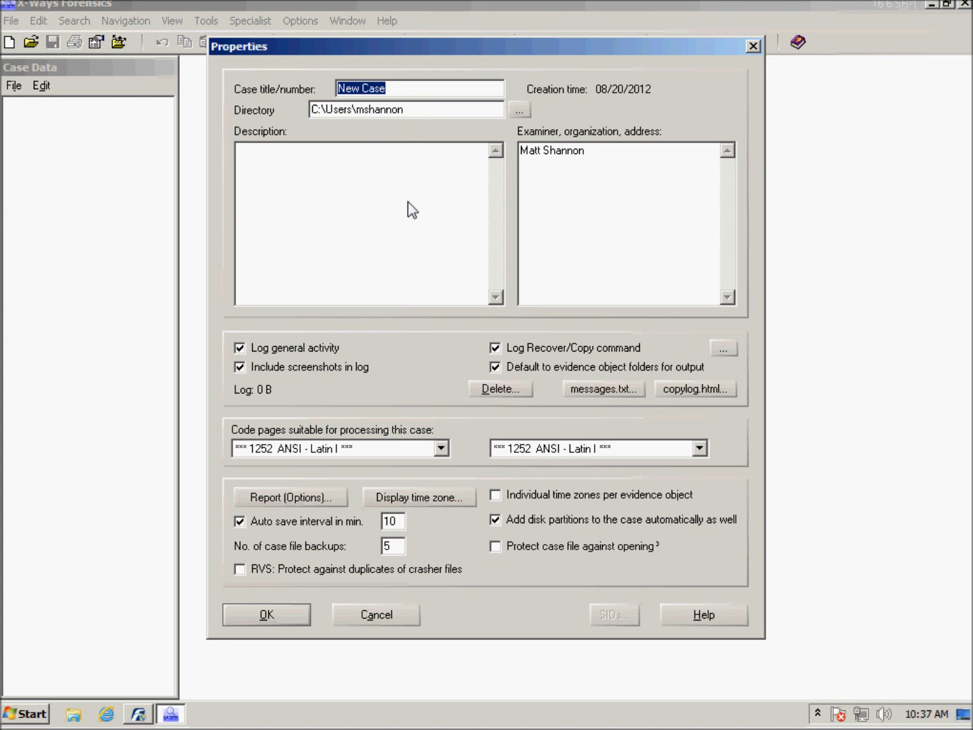
text(Temporary Test Case)
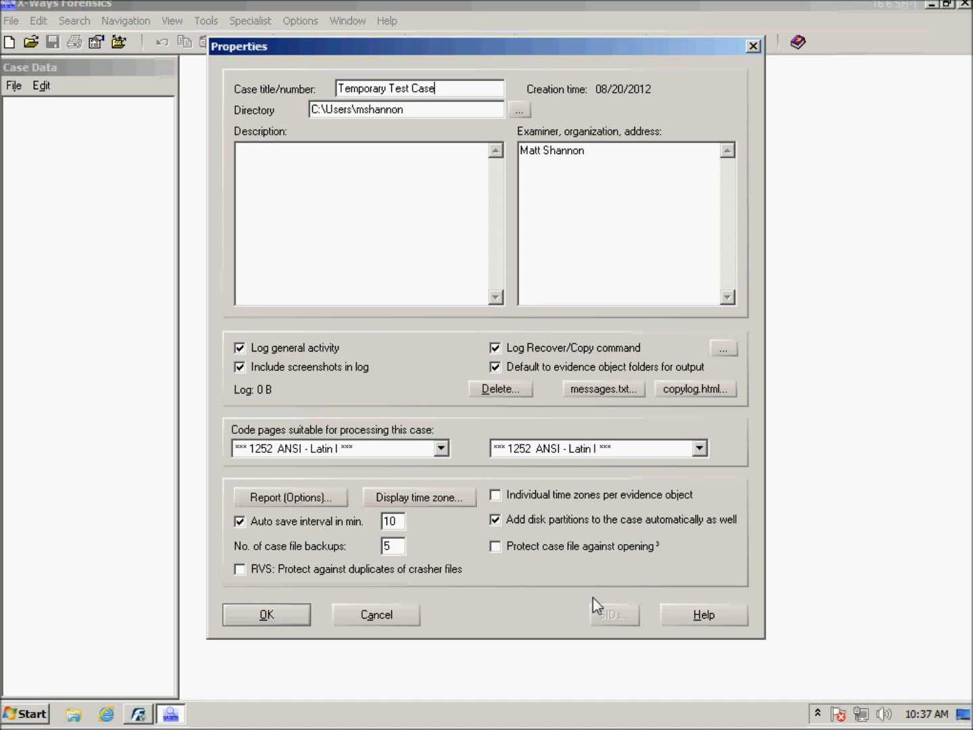
click(274, 614)
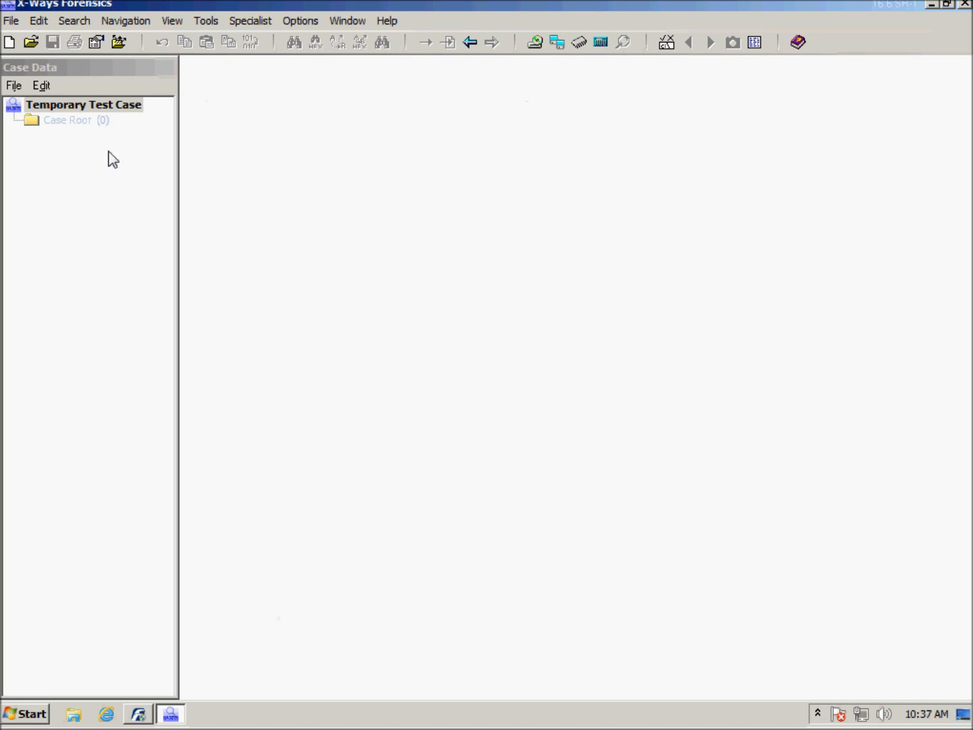
Step: Add the physical medium HD1: FRES winxppro-2k8 (6.0 GB, iSCSI) to the case and turn off the active directory browser filter
click(71, 122)
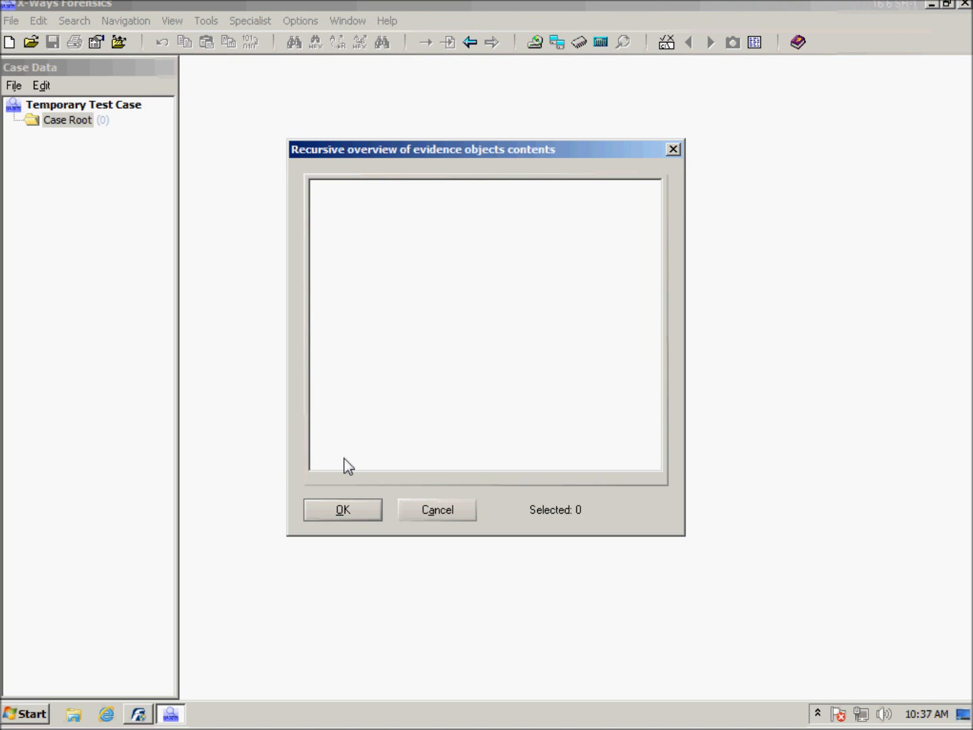
click(441, 515)
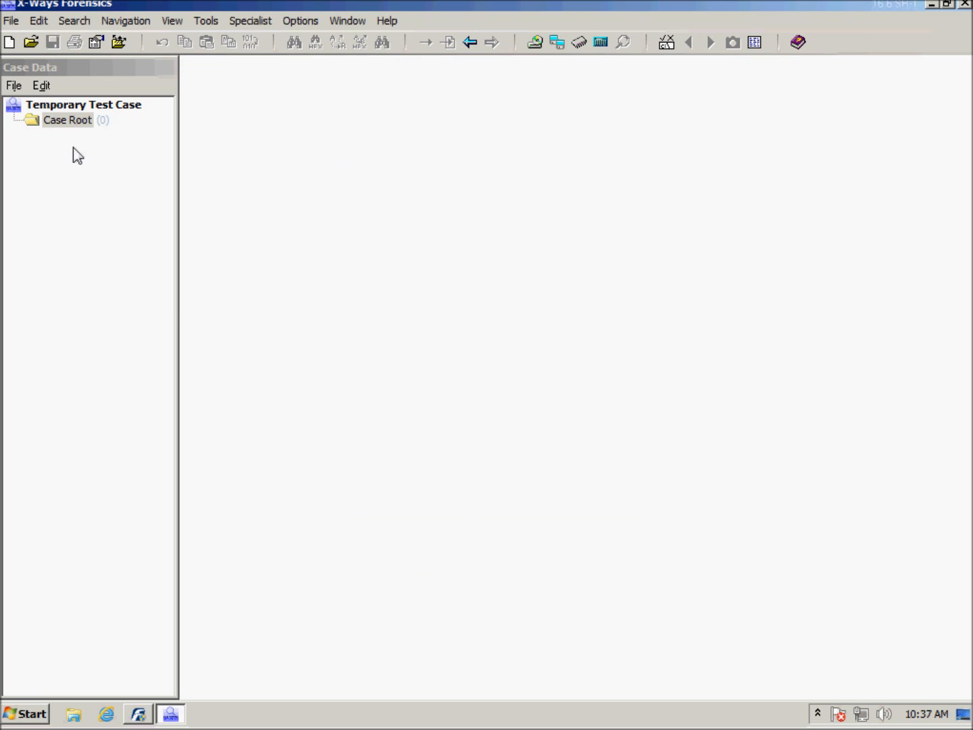
right_click(69, 101)
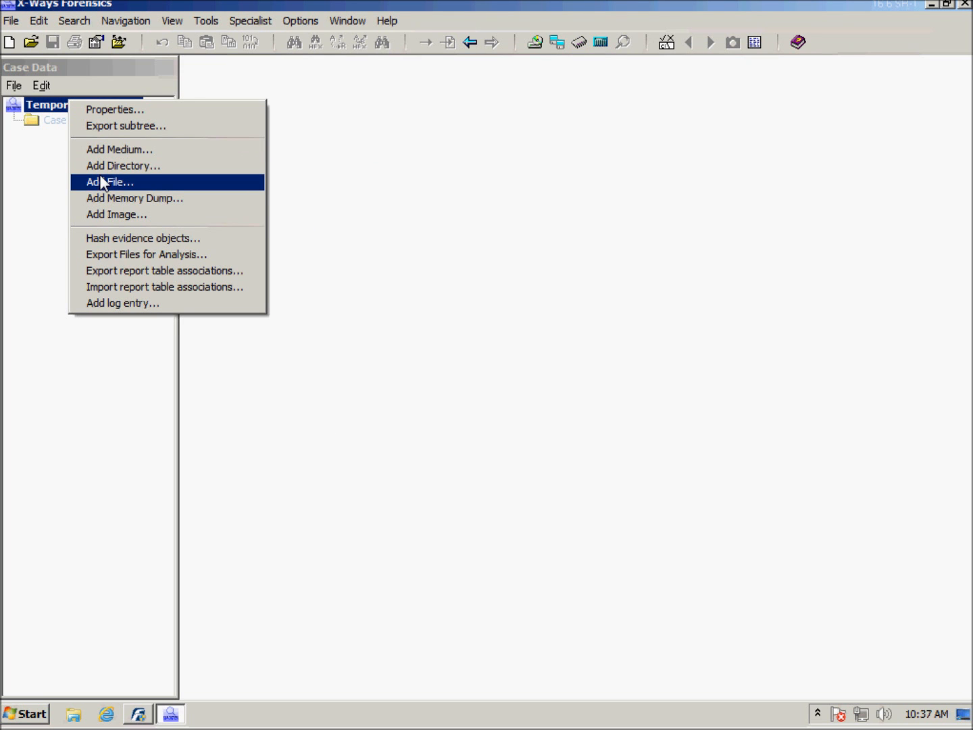
click(110, 150)
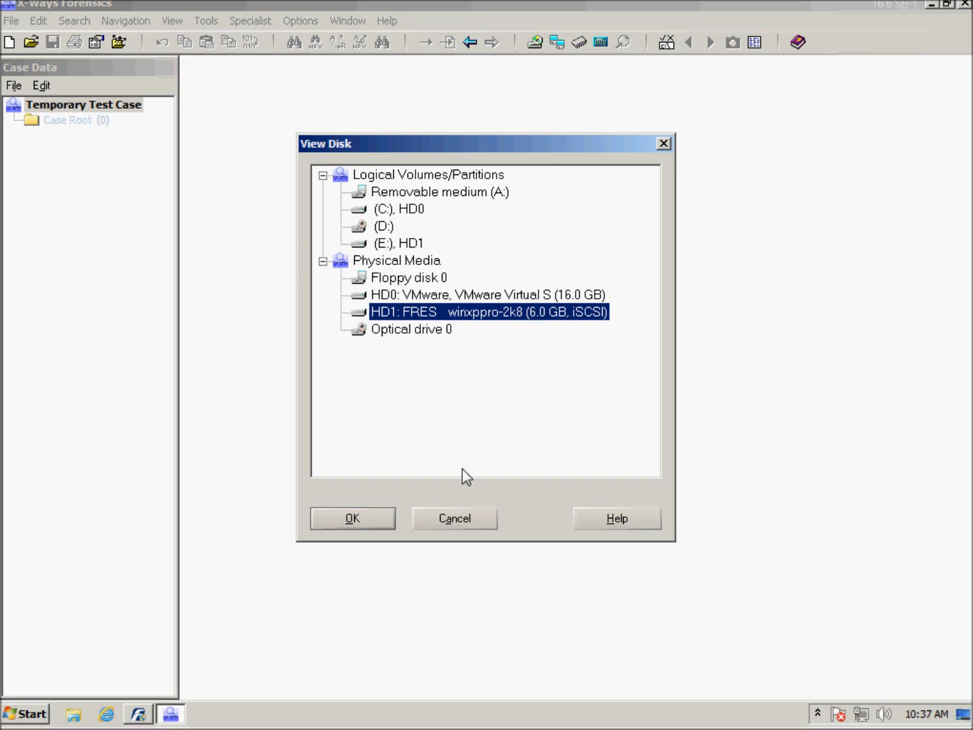
click(352, 518)
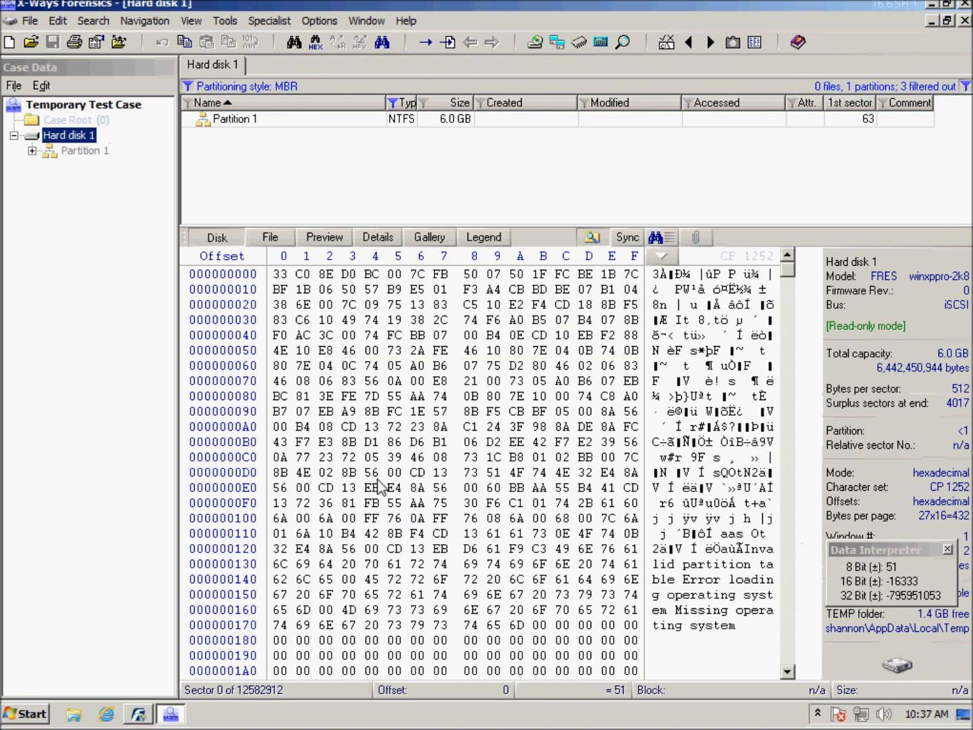
click(189, 87)
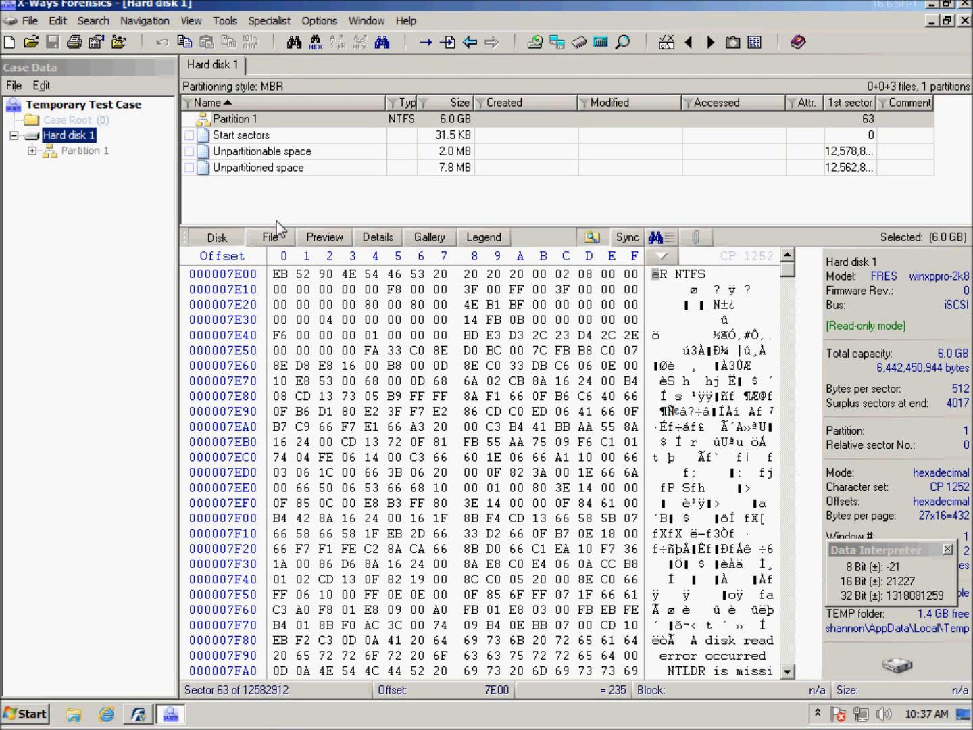
Step: Open Partition 1 and activate a file type filter for Internet Explorer index.dat history/cache files and Windows Registry files
double_click(229, 120)
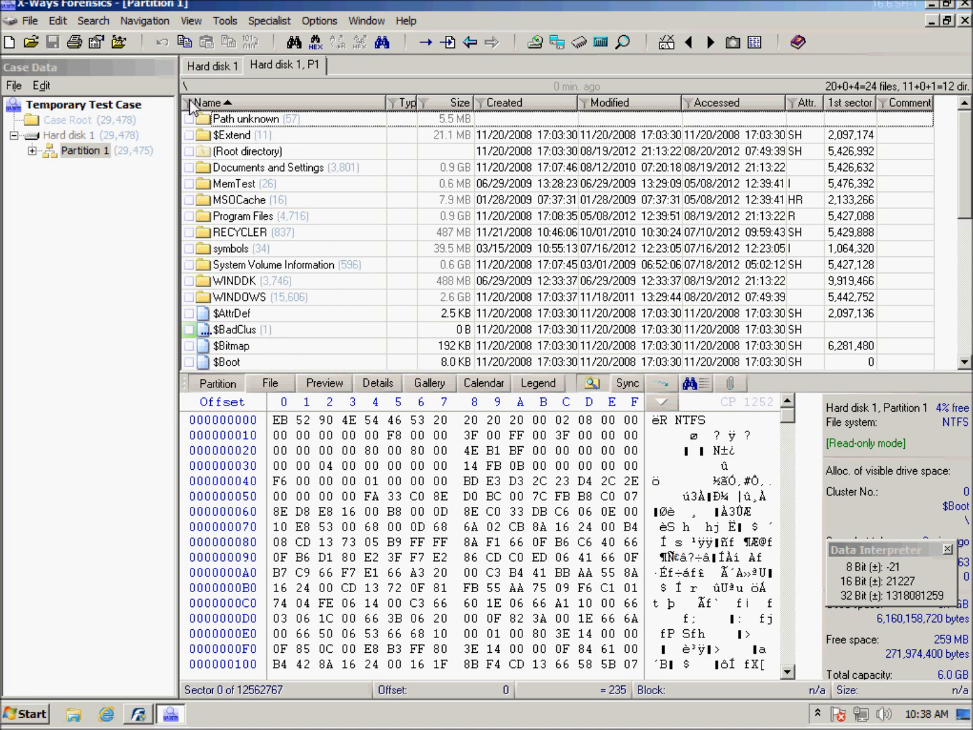
click(393, 106)
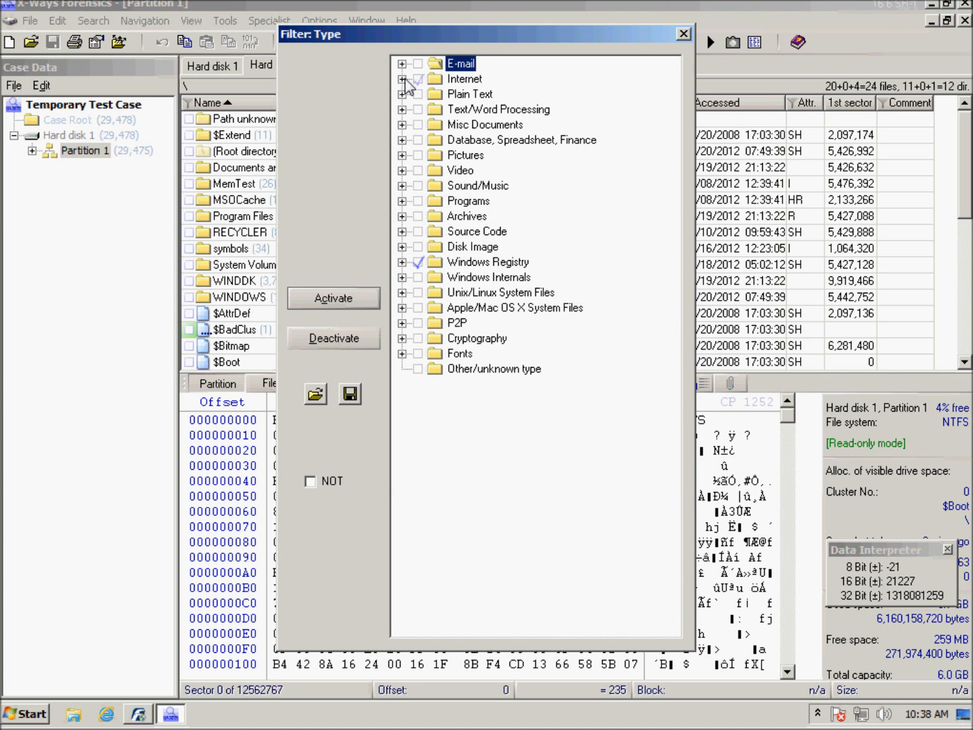
click(403, 78)
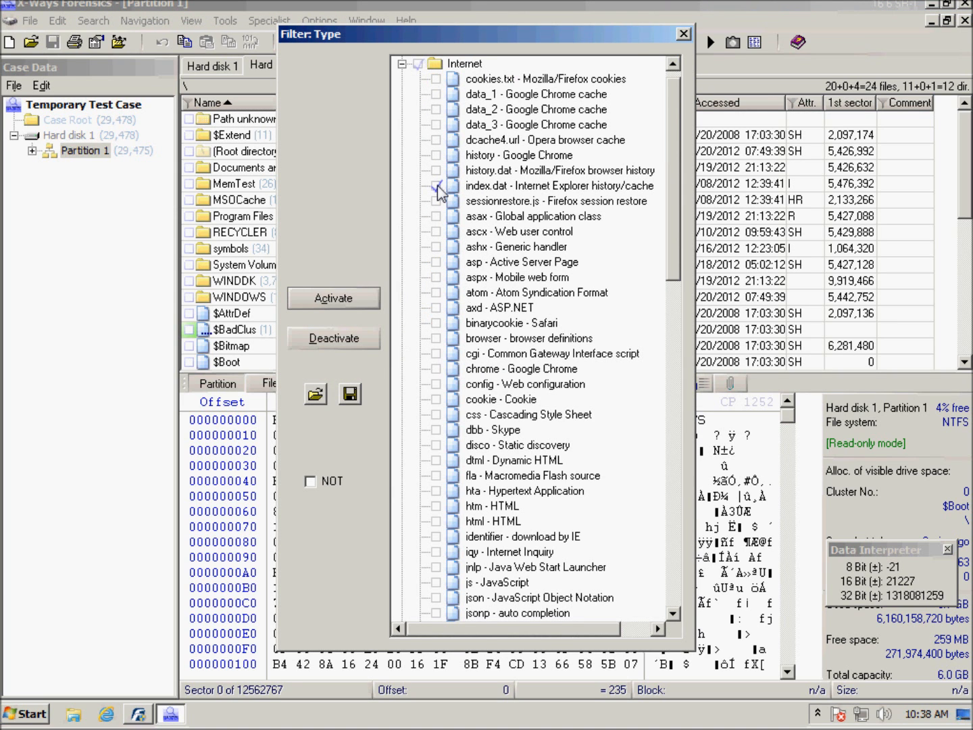
click(438, 186)
click(437, 186)
drag(673, 231, 664, 575)
click(420, 506)
click(330, 298)
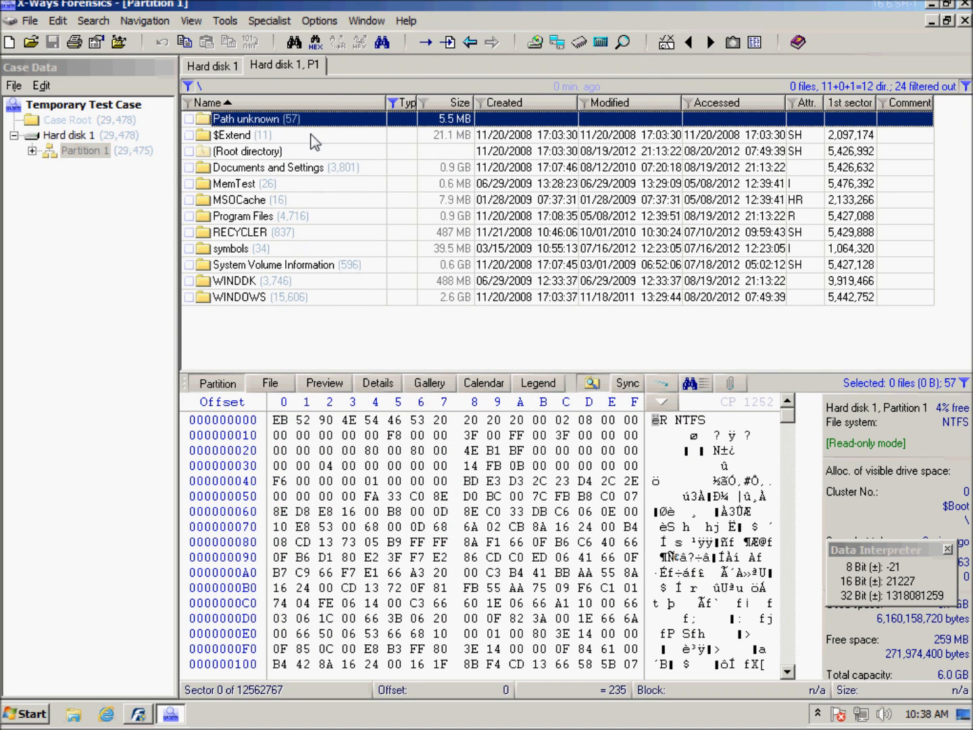
Step: Explore Partition 1 recursively to list the filtered files from all its subdirectories
right_click(86, 154)
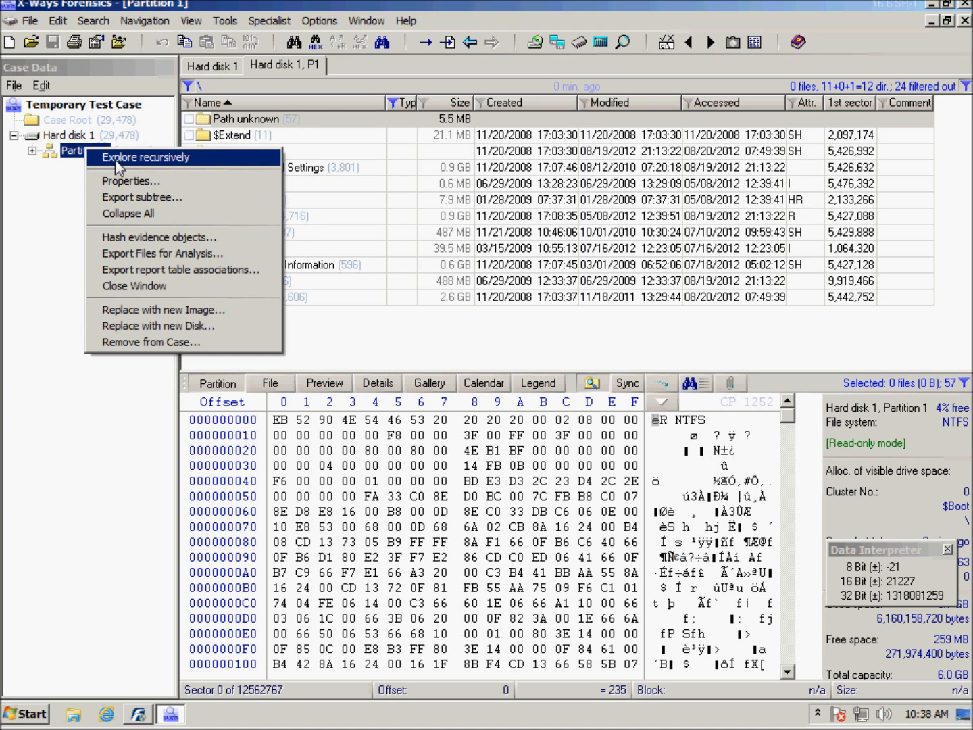
click(115, 159)
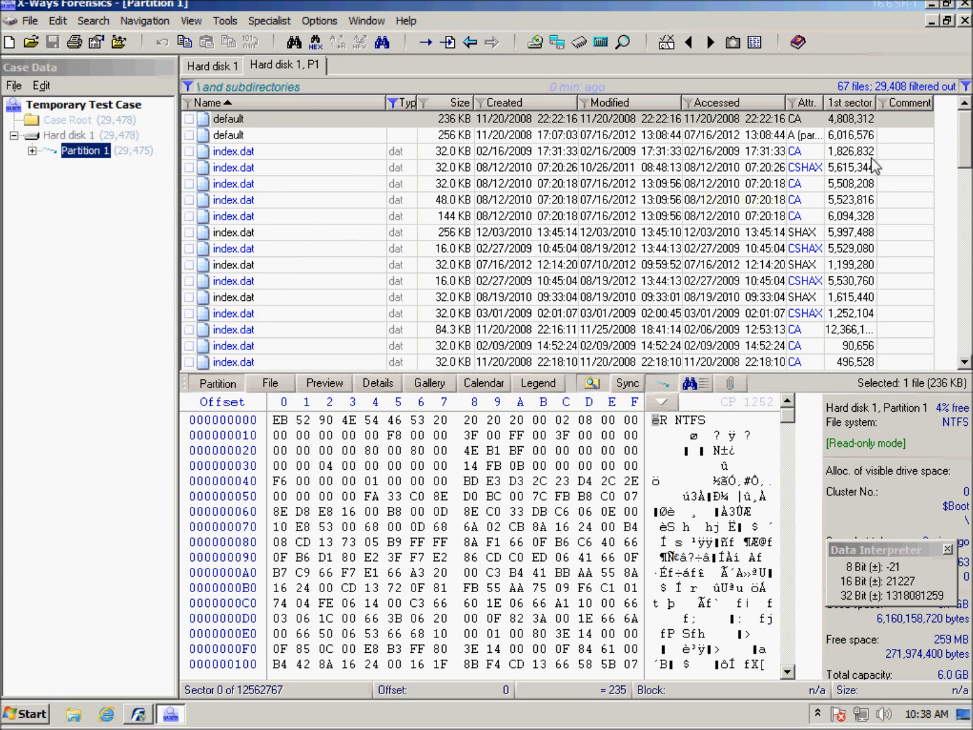
drag(966, 156, 946, 139)
Step: Start a new evidence file container named TriageContainerFor211, saved on the Desktop as a raw image/container
click(316, 21)
mouse_move(279, 20)
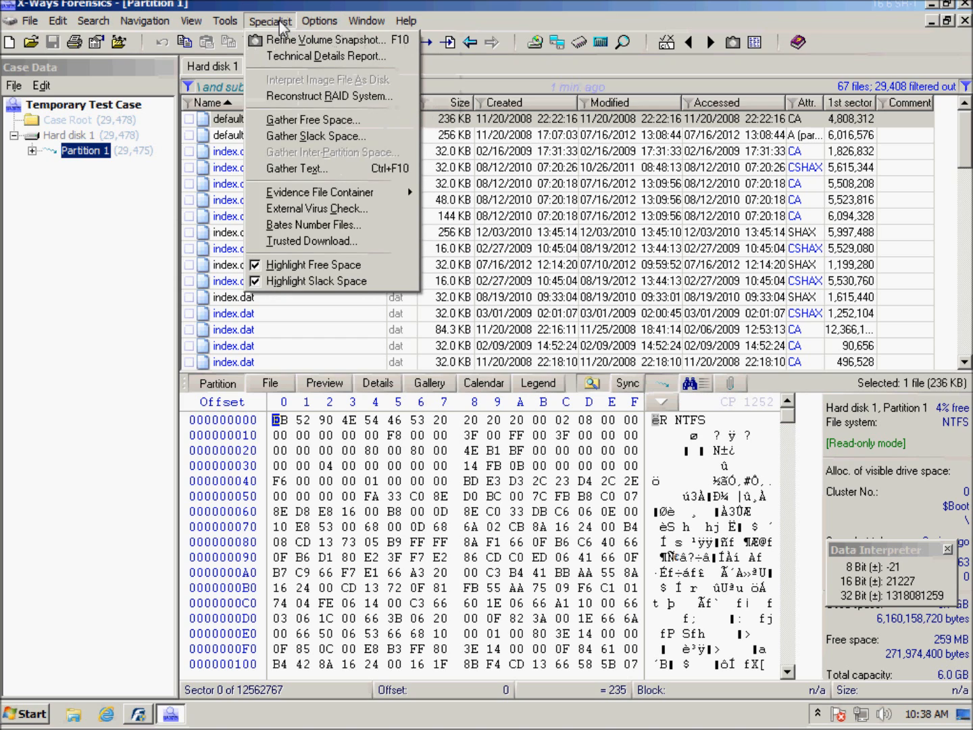
mouse_move(304, 193)
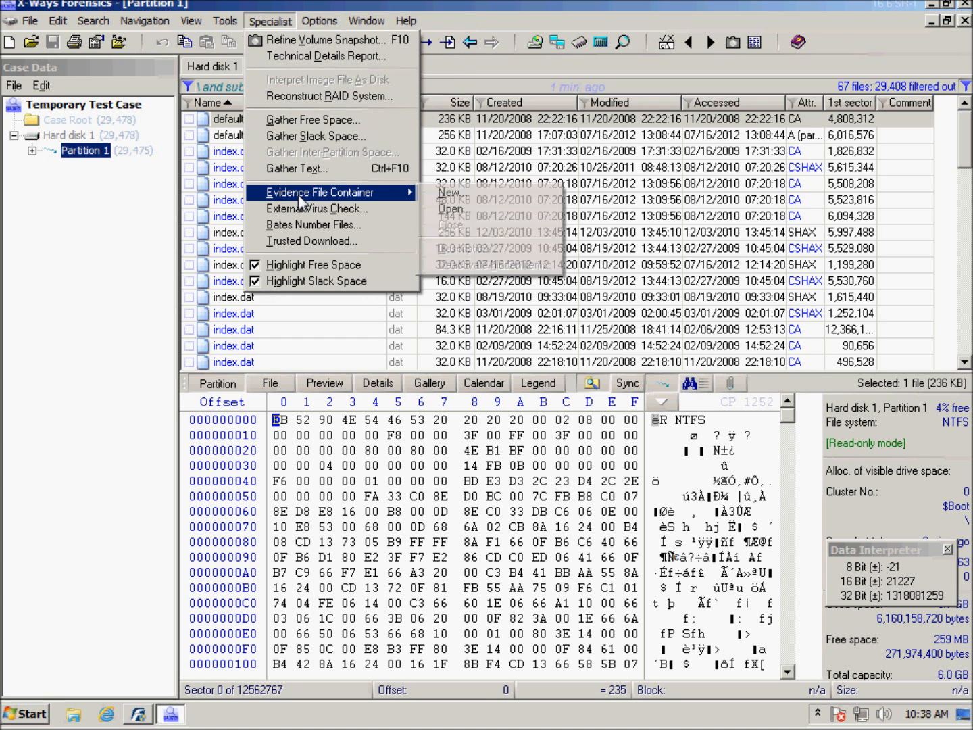
click(453, 195)
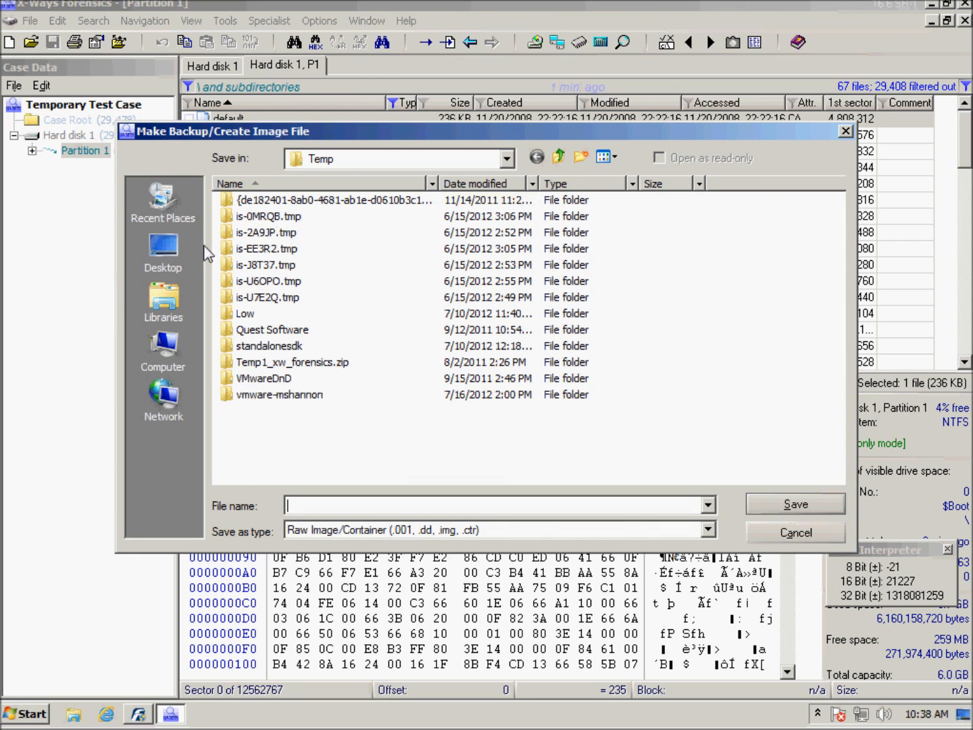
click(186, 250)
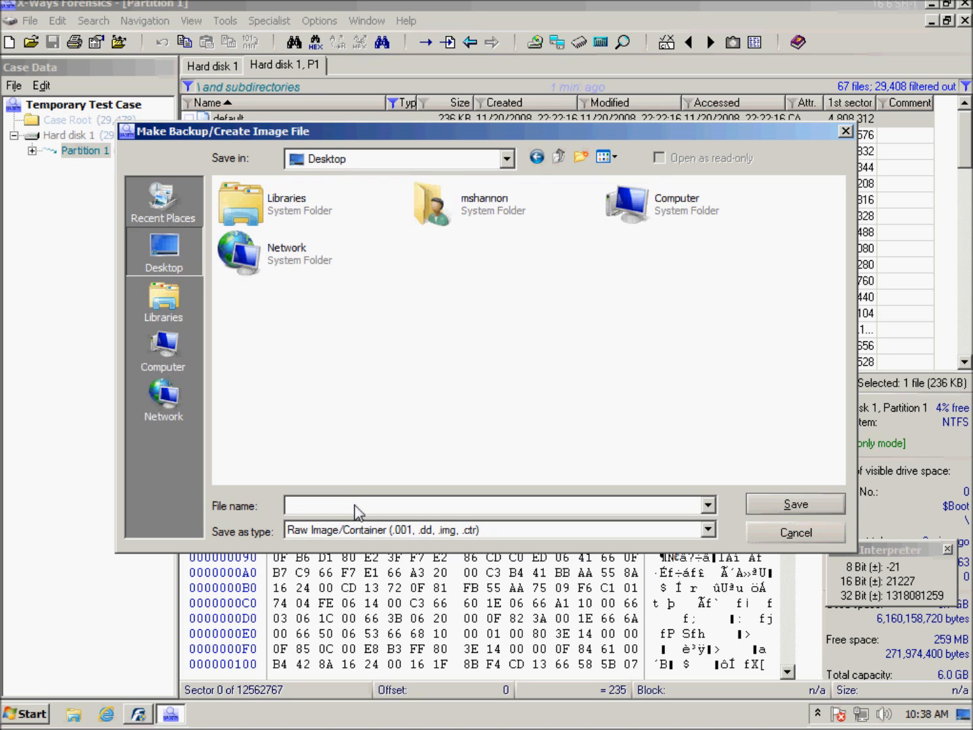
text(riag)
text(211)
click(776, 504)
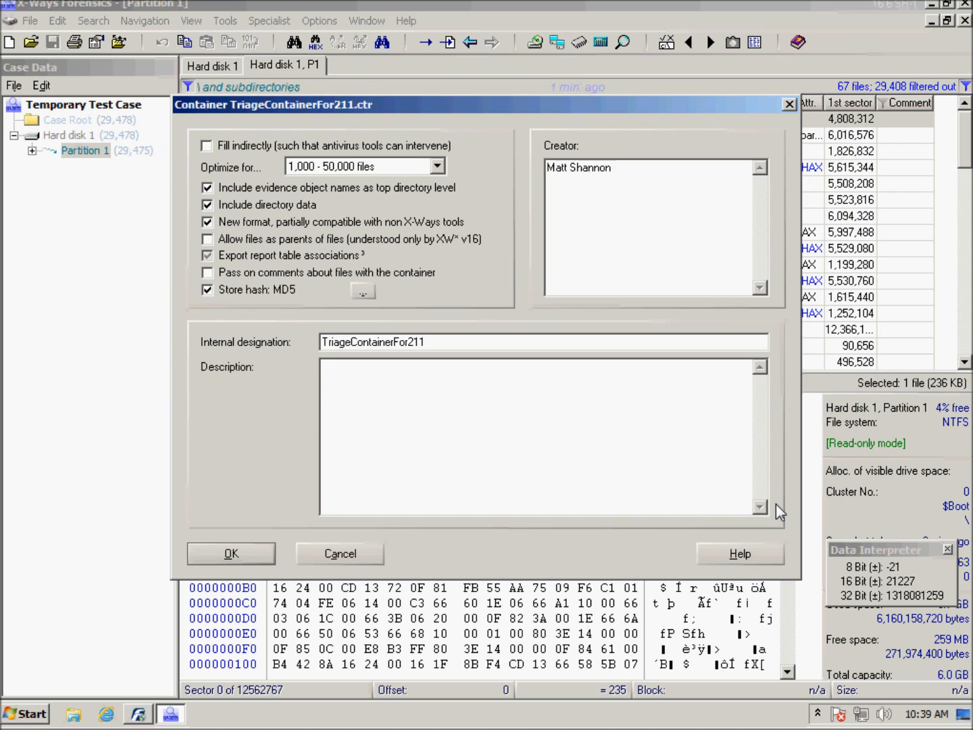
Step: Turn off the new format partially compatible with non X-Ways tools, keep the other container settings, and create the container
click(206, 220)
click(207, 222)
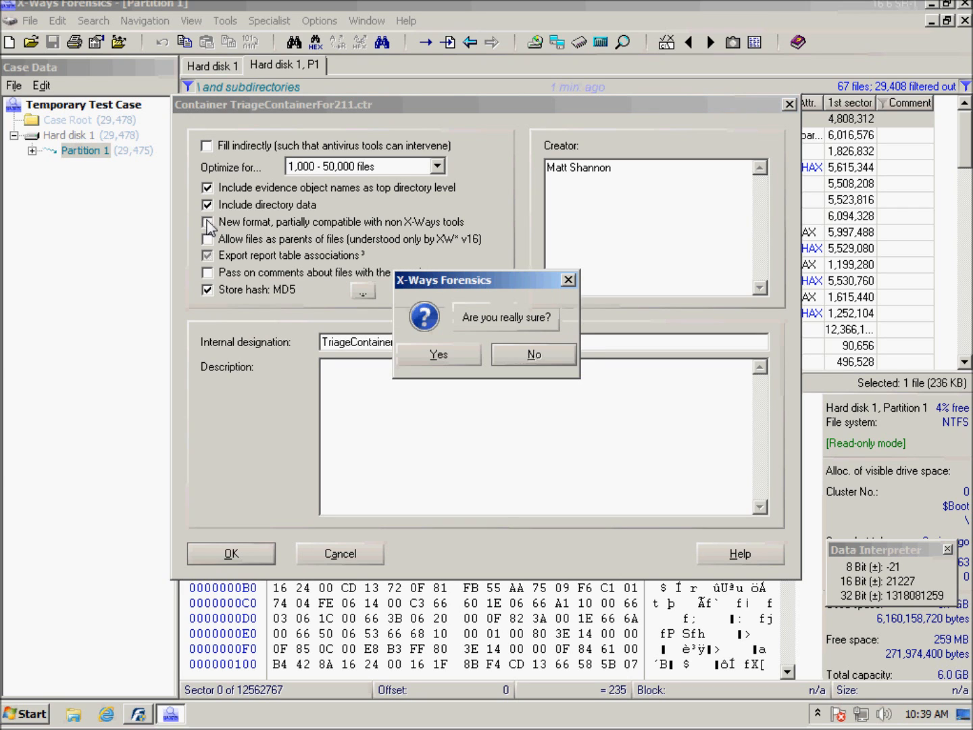
click(449, 357)
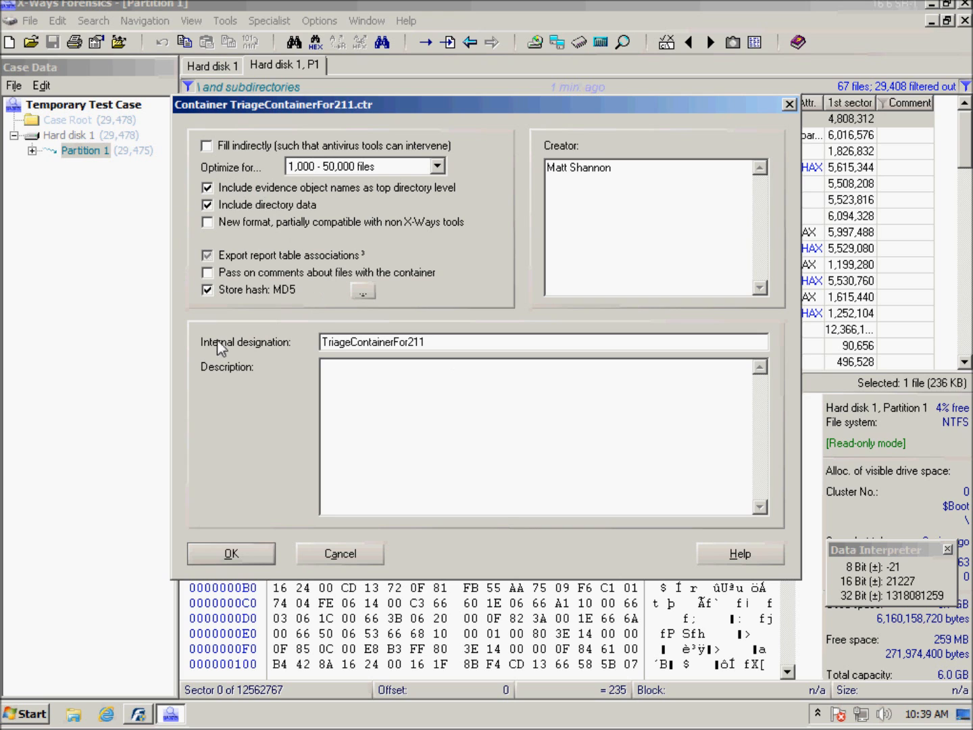
click(231, 554)
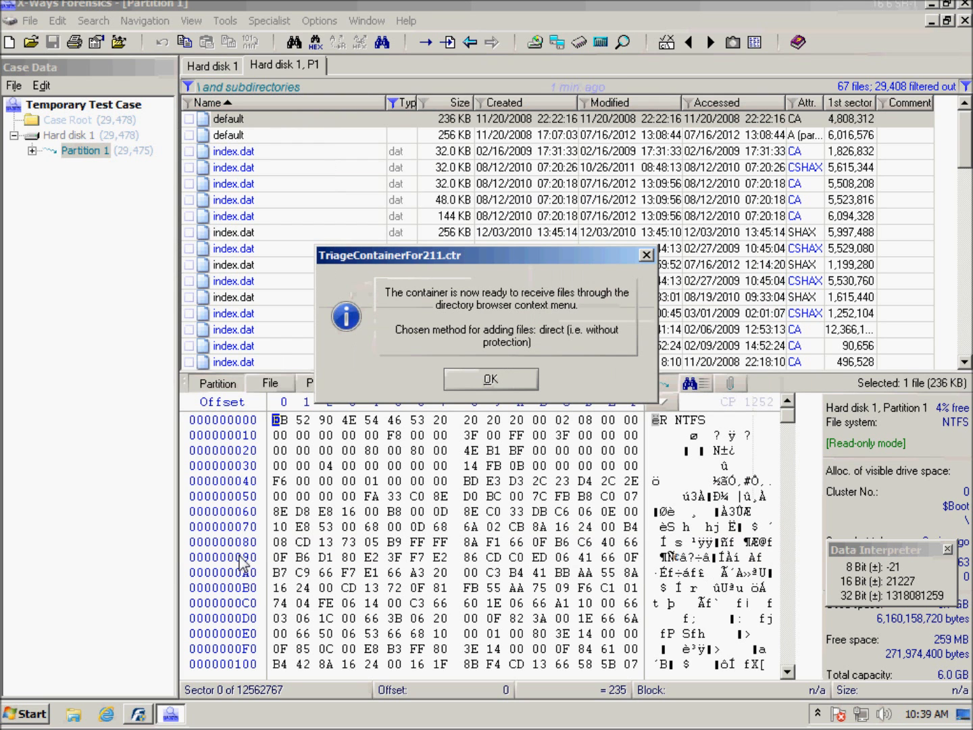
click(507, 391)
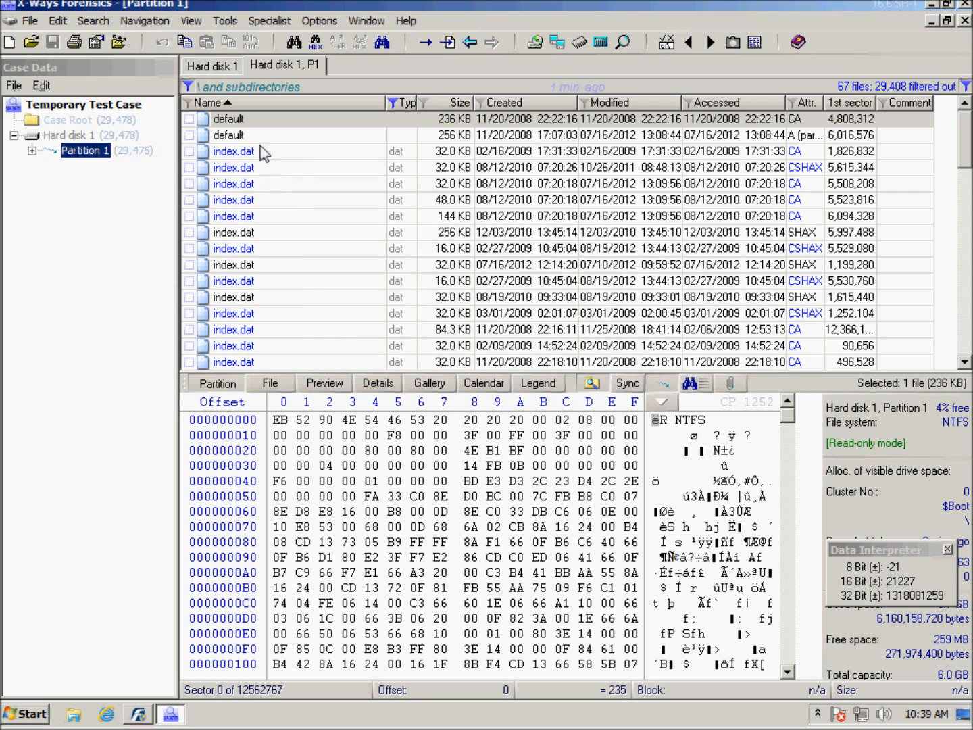
Step: Add all filtered files to TriageContainerFor211.ctr, recreating original paths and copying logical contents only, with parent item data and MD5 hashes
click(253, 125)
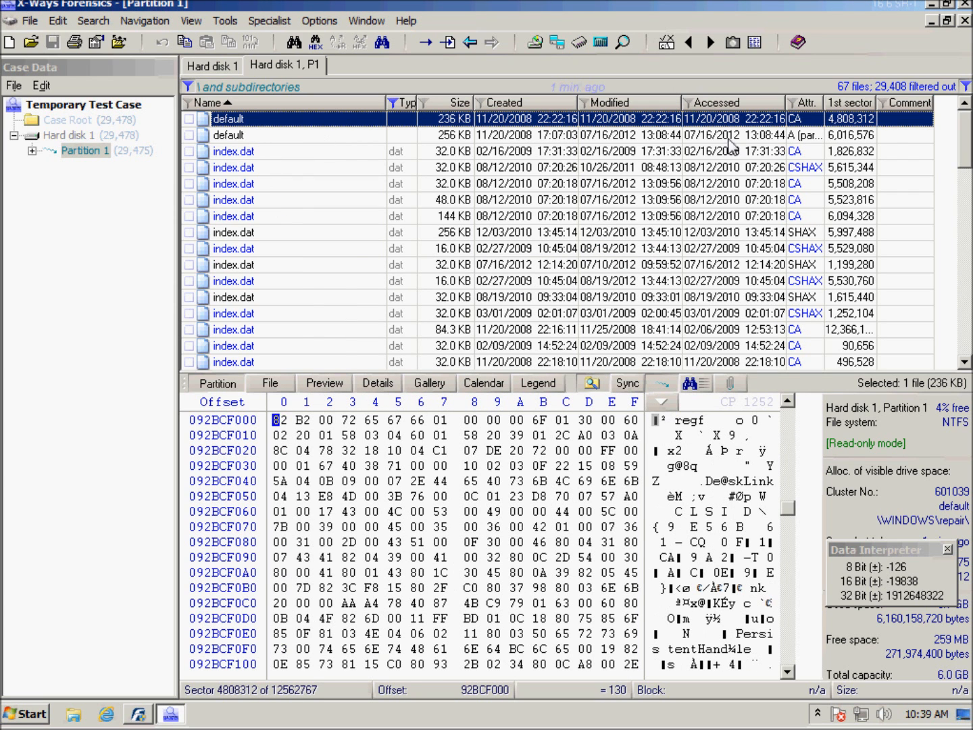
scroll(965, 149, down, 3)
scroll(557, 241, down, 3)
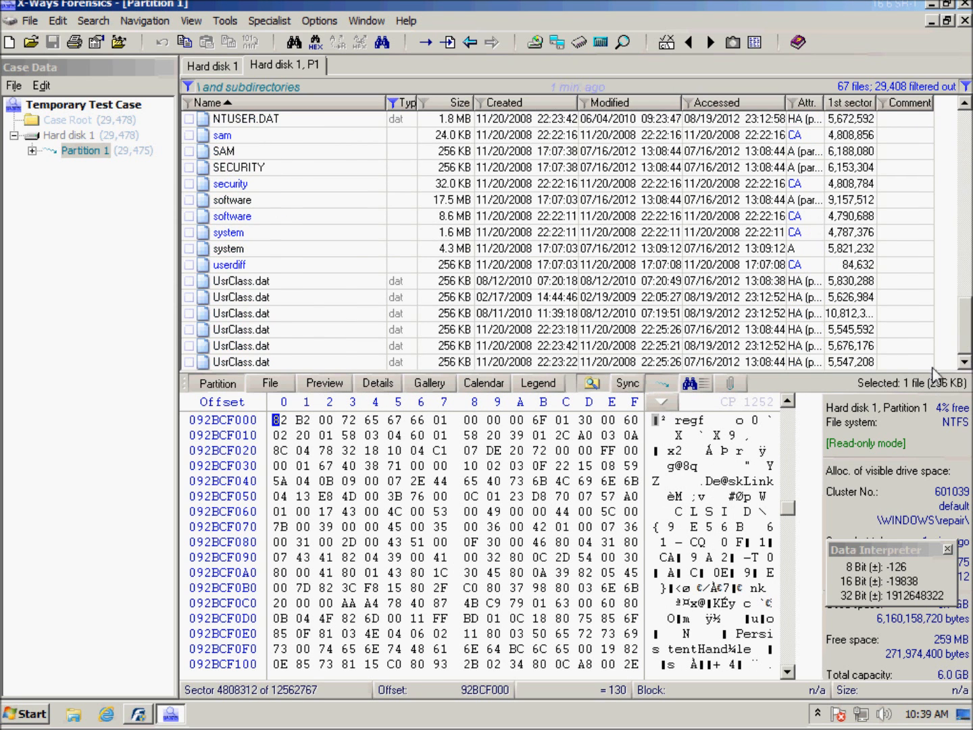
shift+click(258, 362)
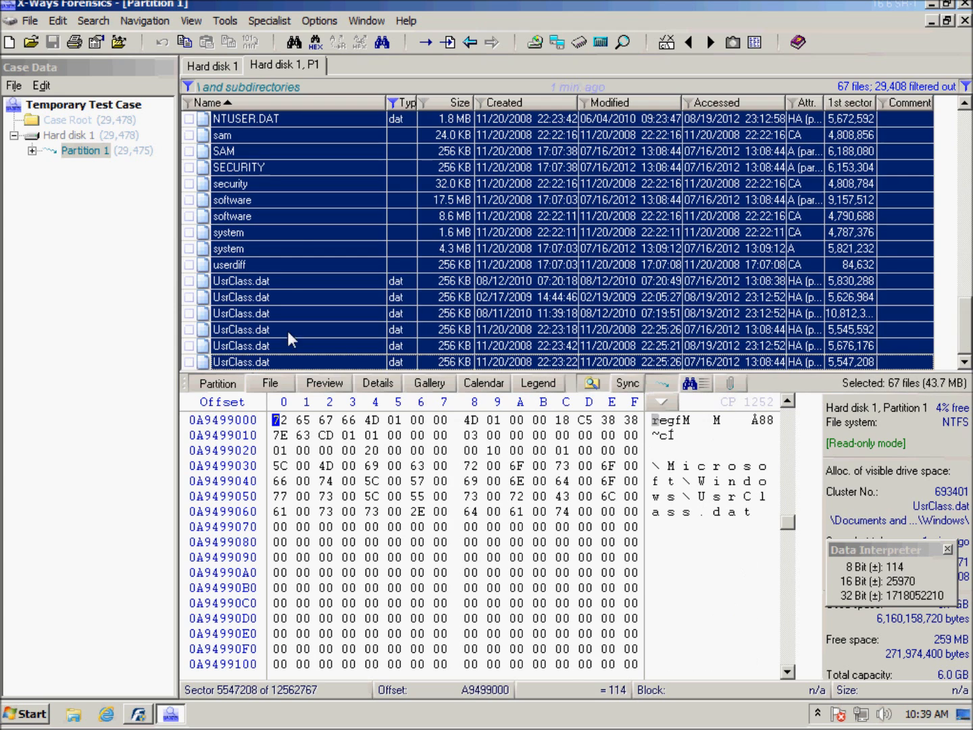
right_click(287, 216)
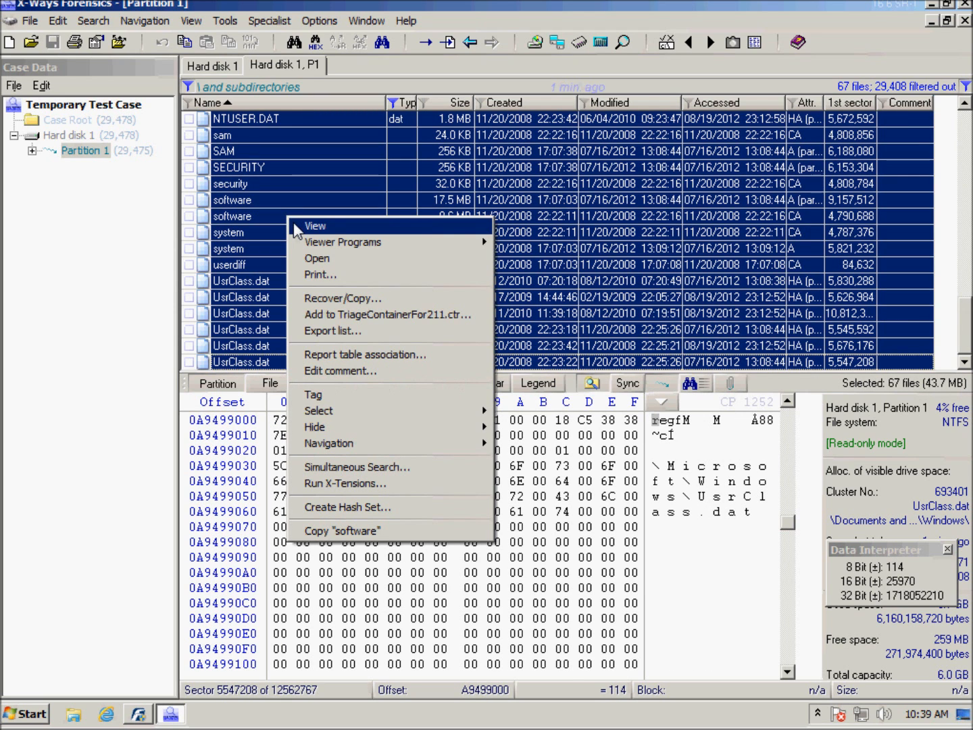
click(330, 316)
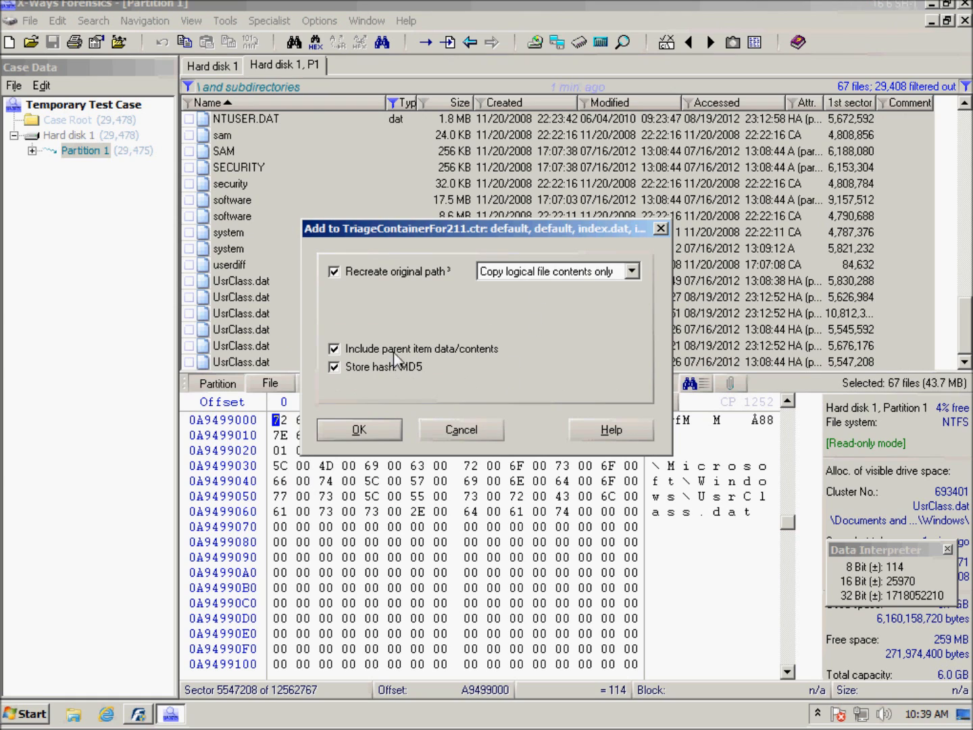
click(360, 431)
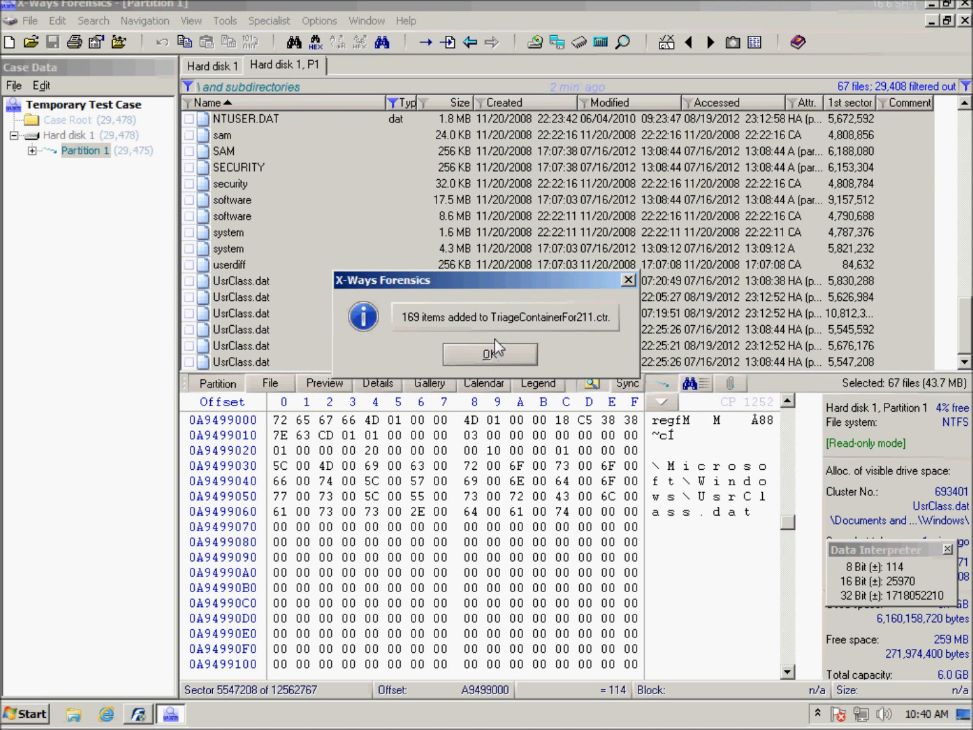
click(490, 354)
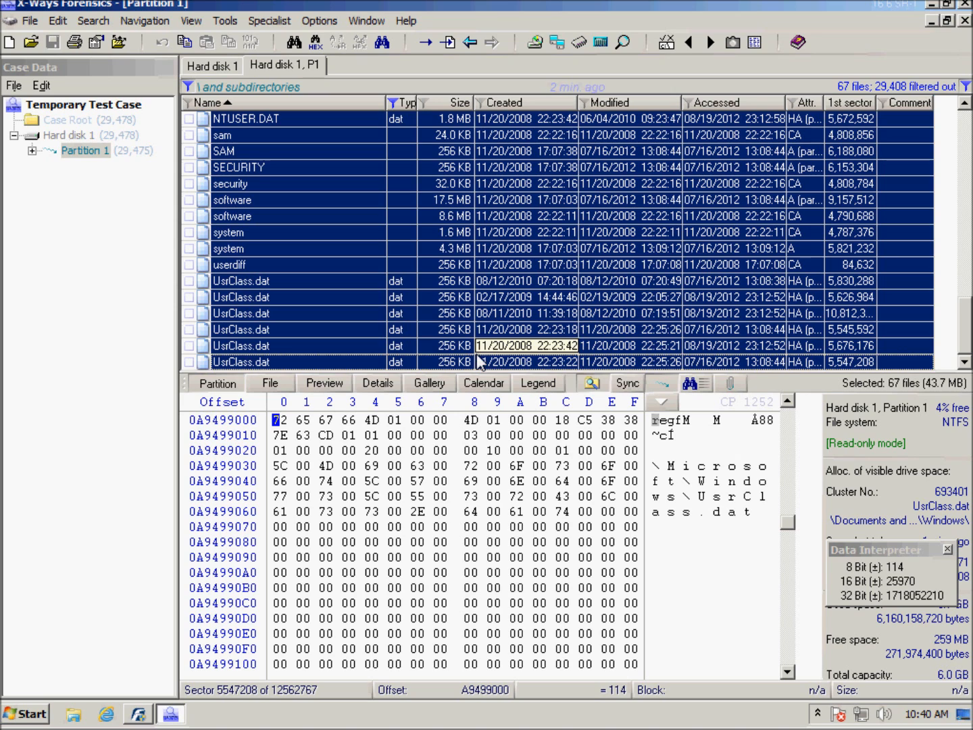
Step: Close the filled evidence file container and choose to compress, split or encrypt it now
click(258, 26)
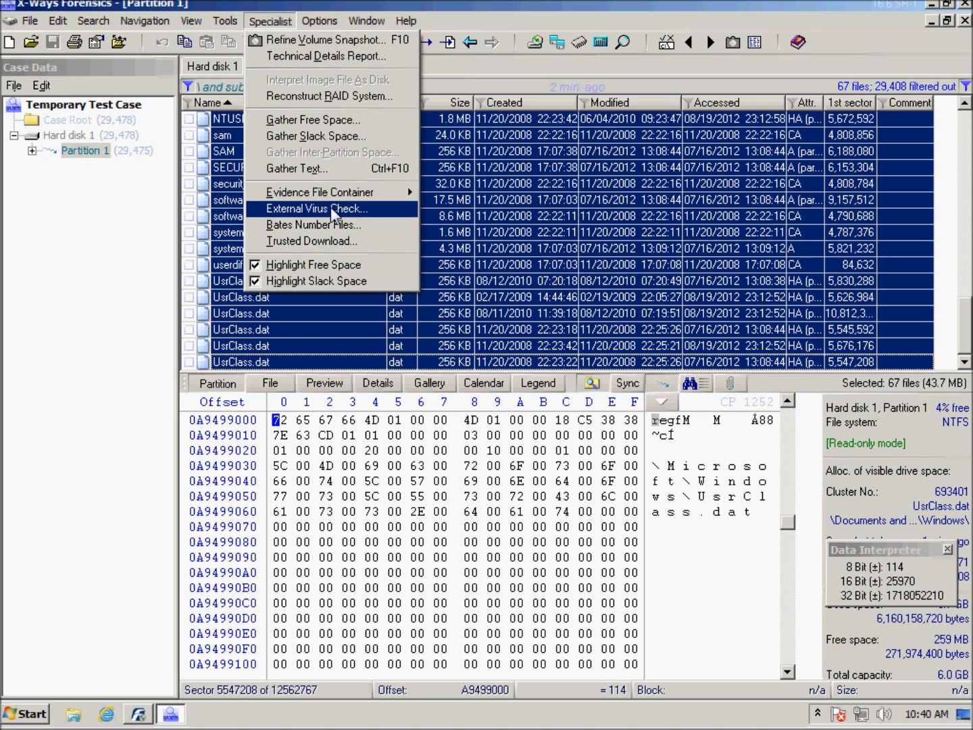
mouse_move(333, 191)
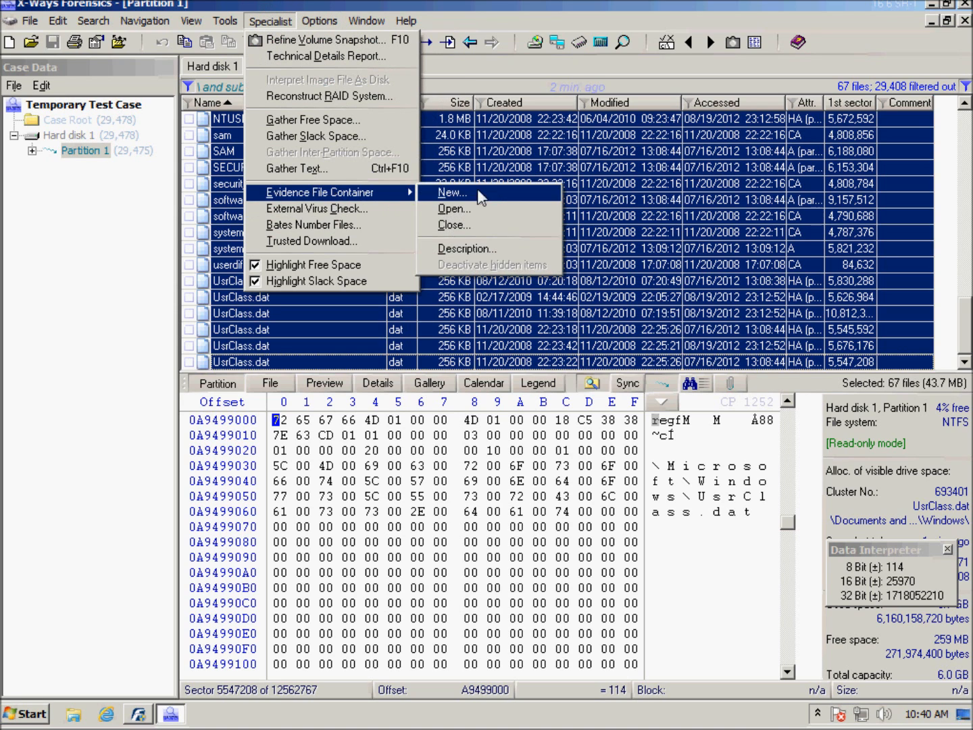
click(488, 228)
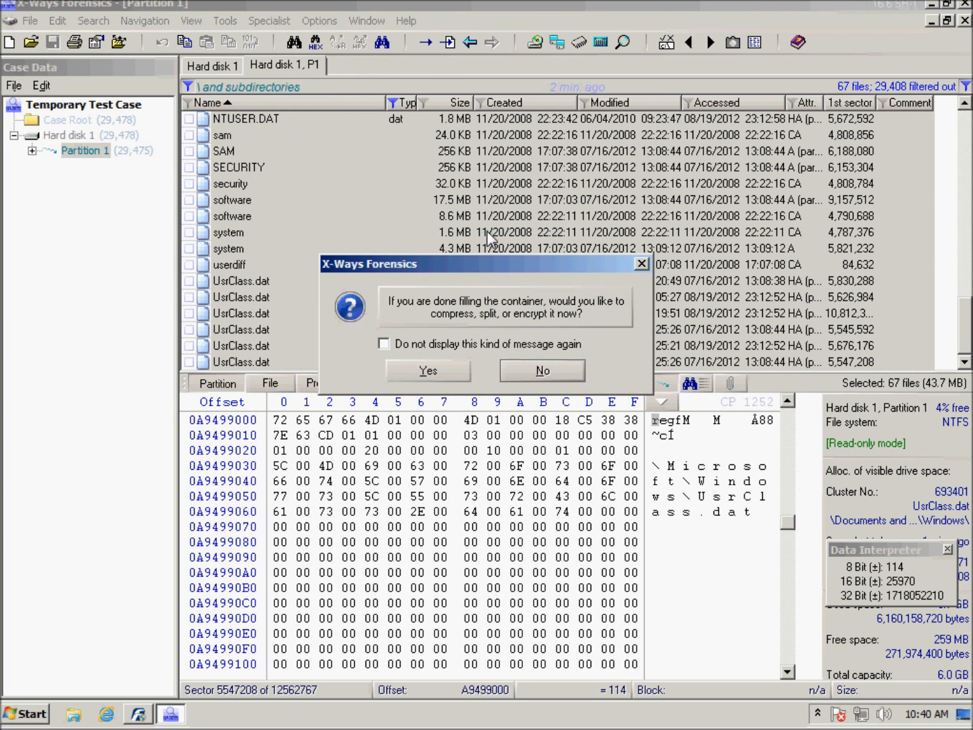
click(434, 371)
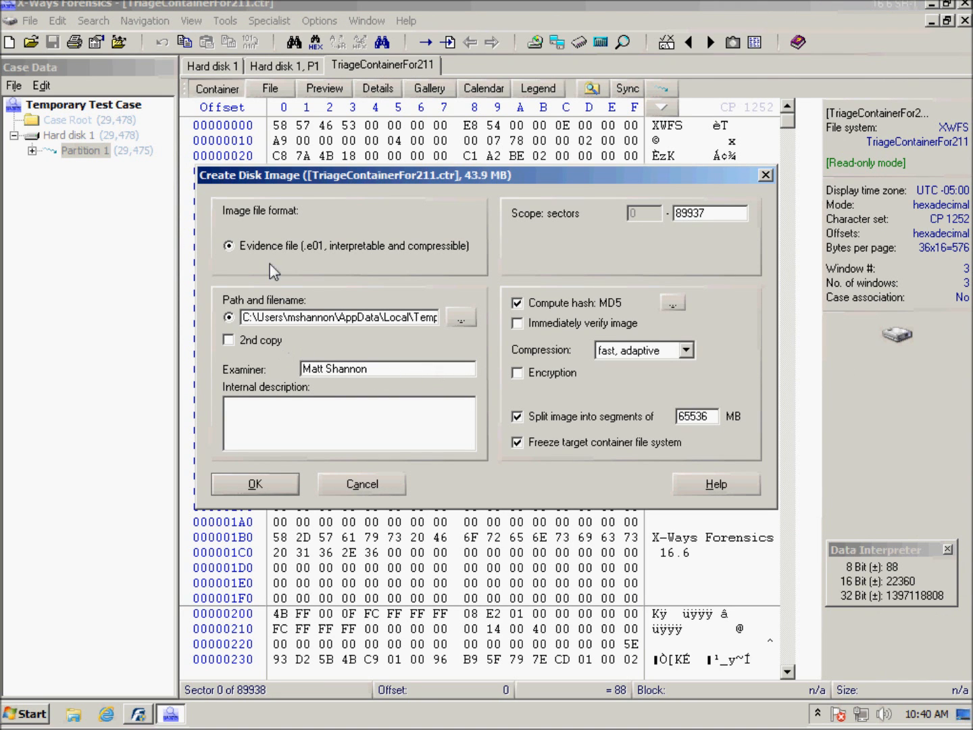
Step: Image the container as TriageContainerFor211.e01 on the Desktop with fast, adaptive compression and an MD5 hash, and minimize the resulting log
click(461, 318)
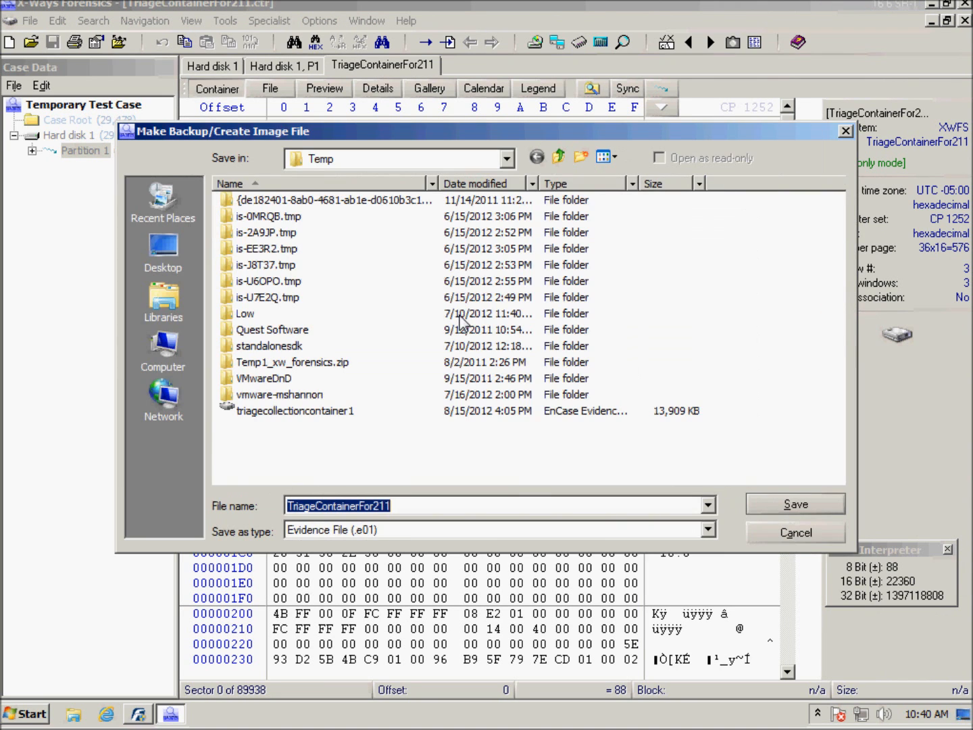
click(164, 252)
click(794, 500)
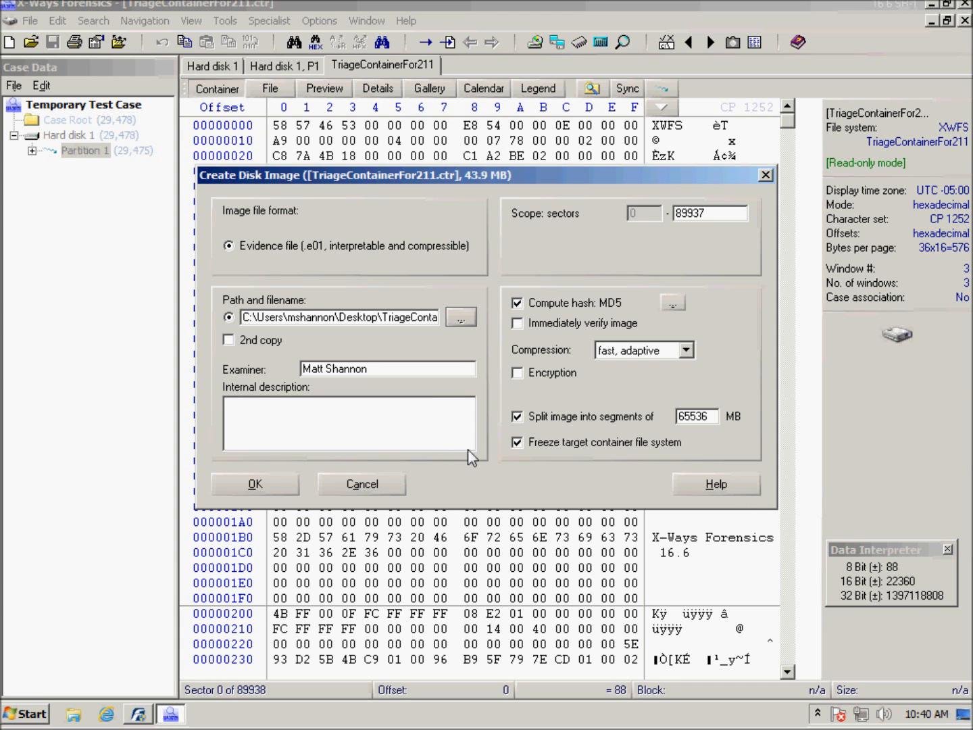
click(266, 483)
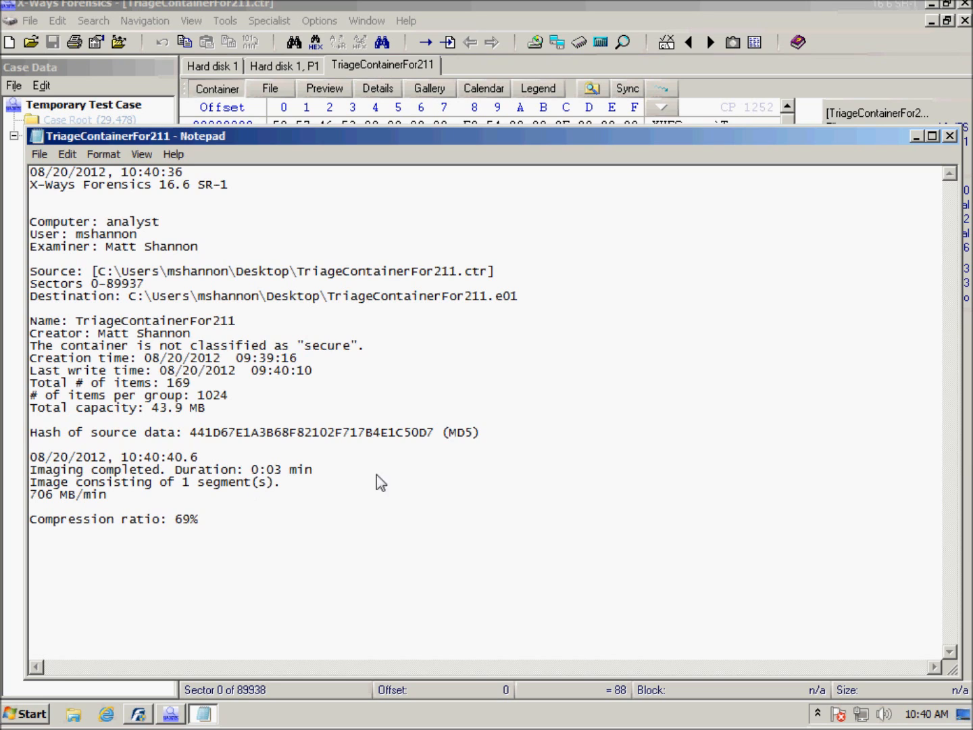
click(916, 136)
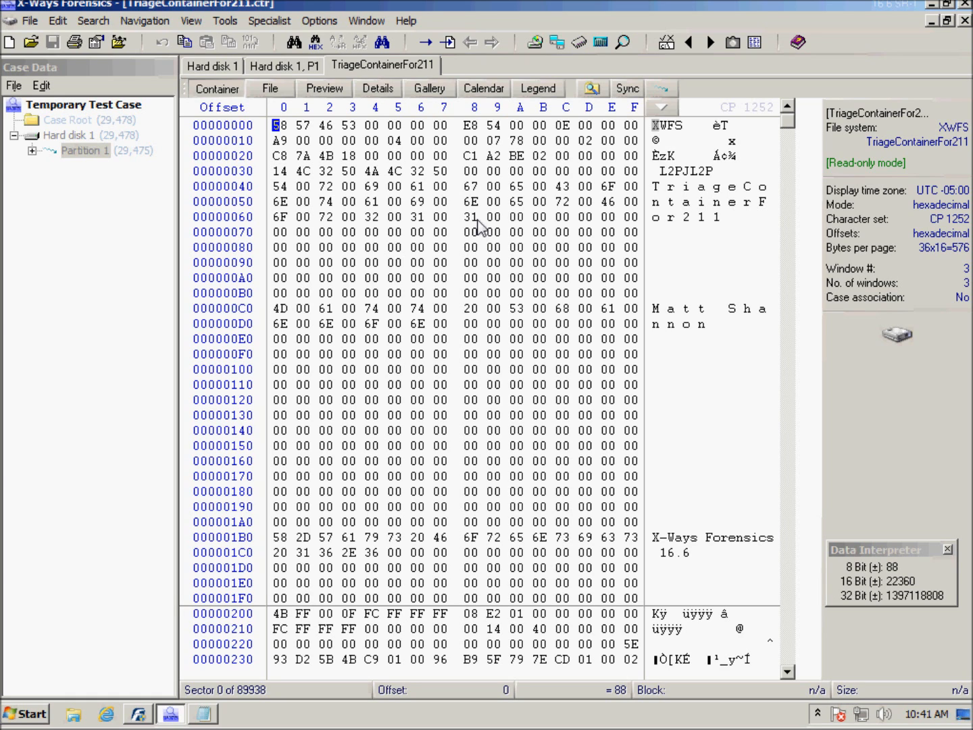
Step: Close the open TriageContainerFor211, Hard disk 1 partition and Hard disk 1 data windows
right_click(399, 65)
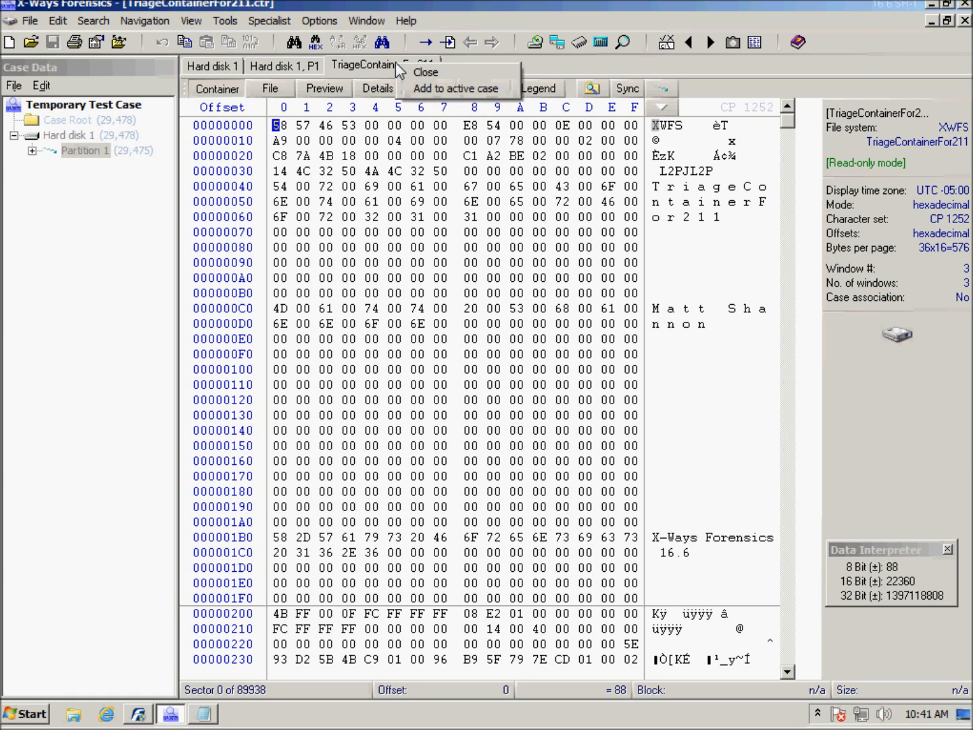
click(441, 74)
right_click(302, 61)
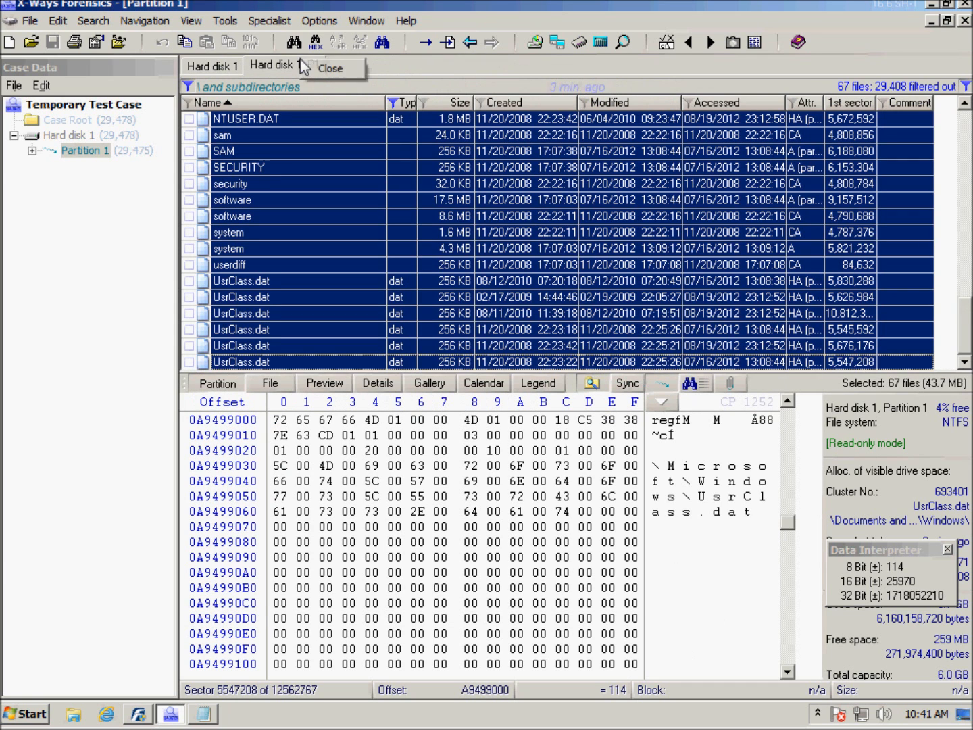
click(326, 70)
right_click(245, 69)
click(257, 80)
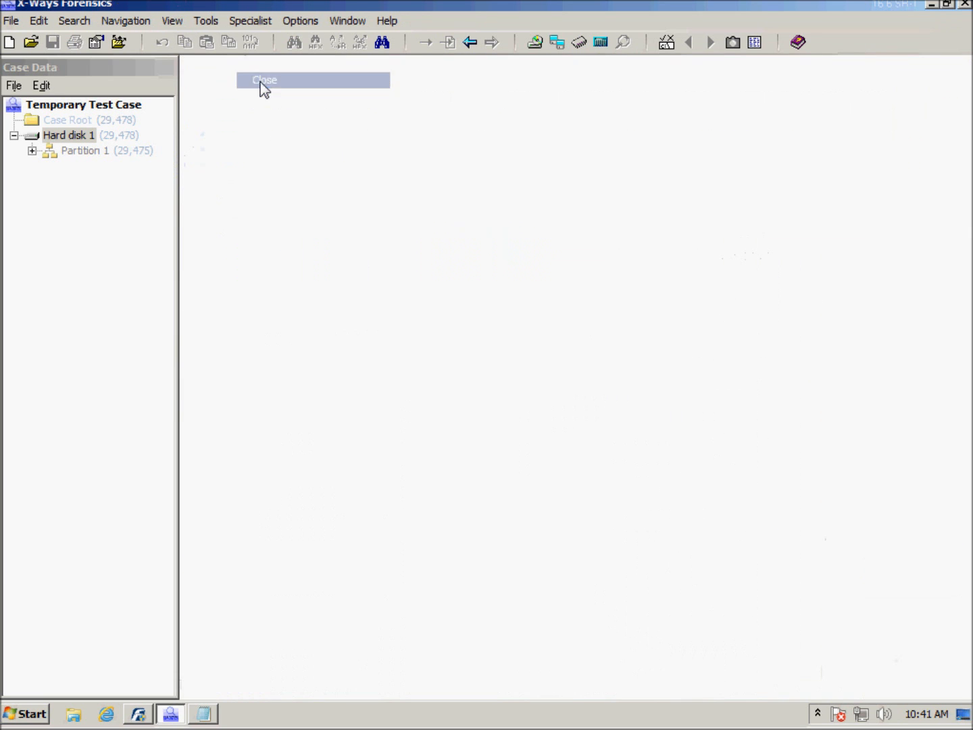
Step: Close the Temporary Test Case and exit X-Ways Forensics, dismissing the dongle reminder
click(12, 87)
click(16, 141)
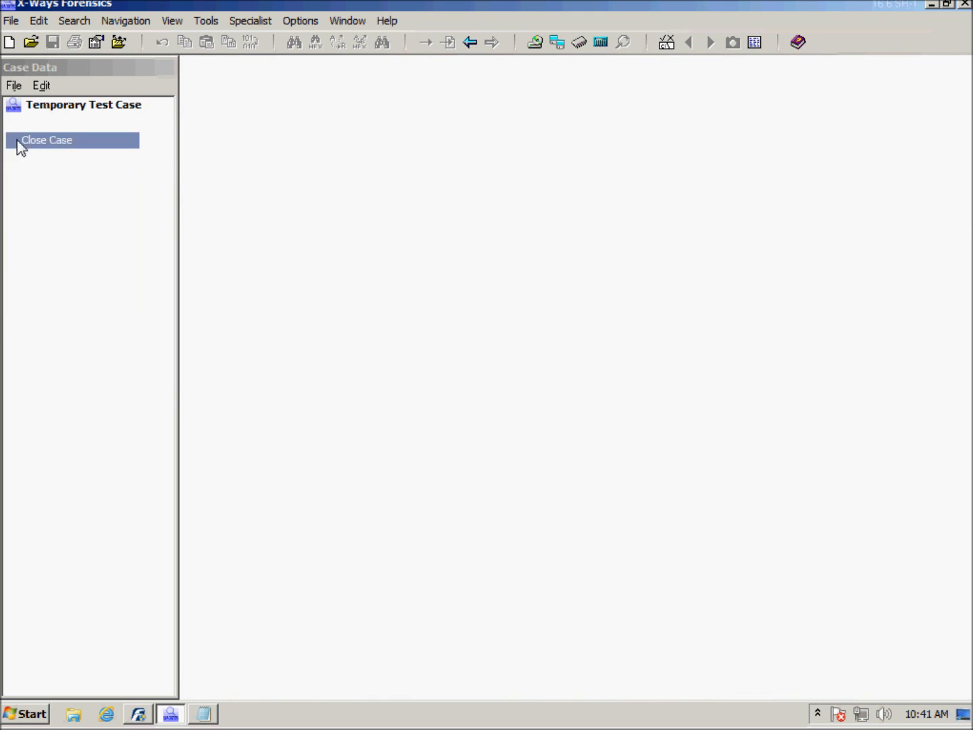
click(965, 4)
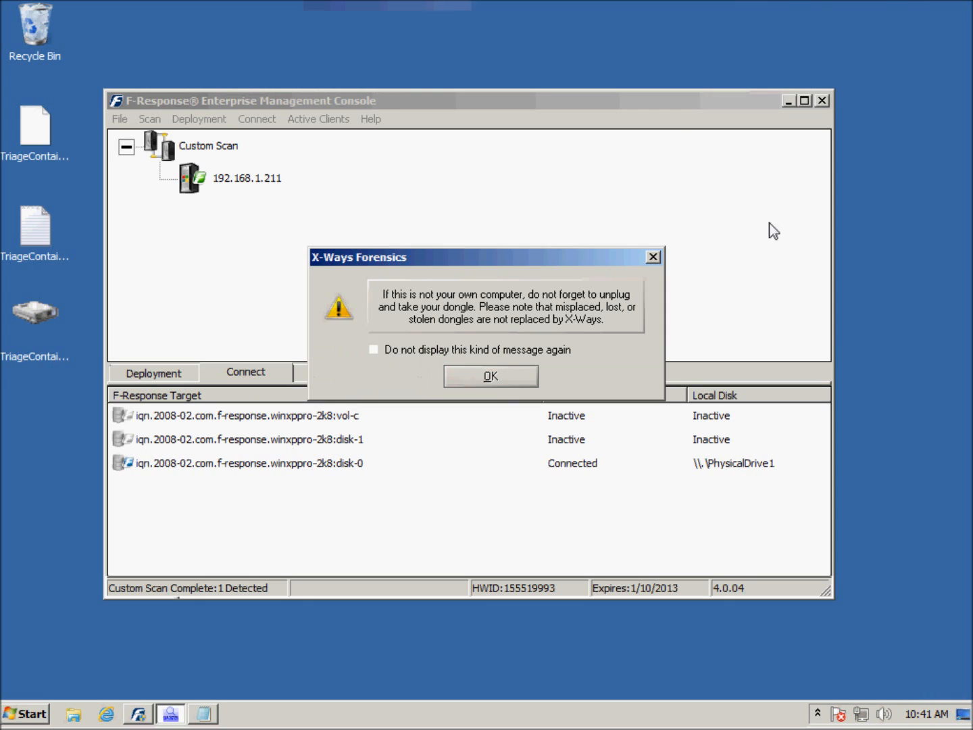
click(493, 376)
Step: In the F-Response Enterprise Management Console, disconnect the winxppro-2k8 disk-0 target, and stop and remove F-Response on 192.168.1.211
click(322, 466)
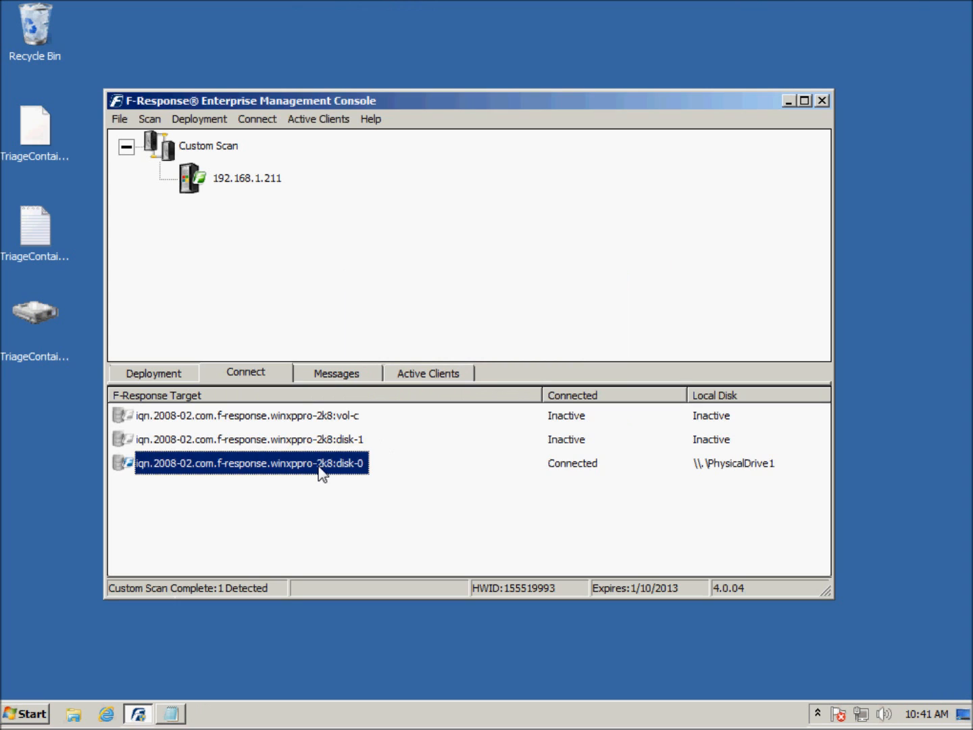
right_click(322, 466)
click(380, 500)
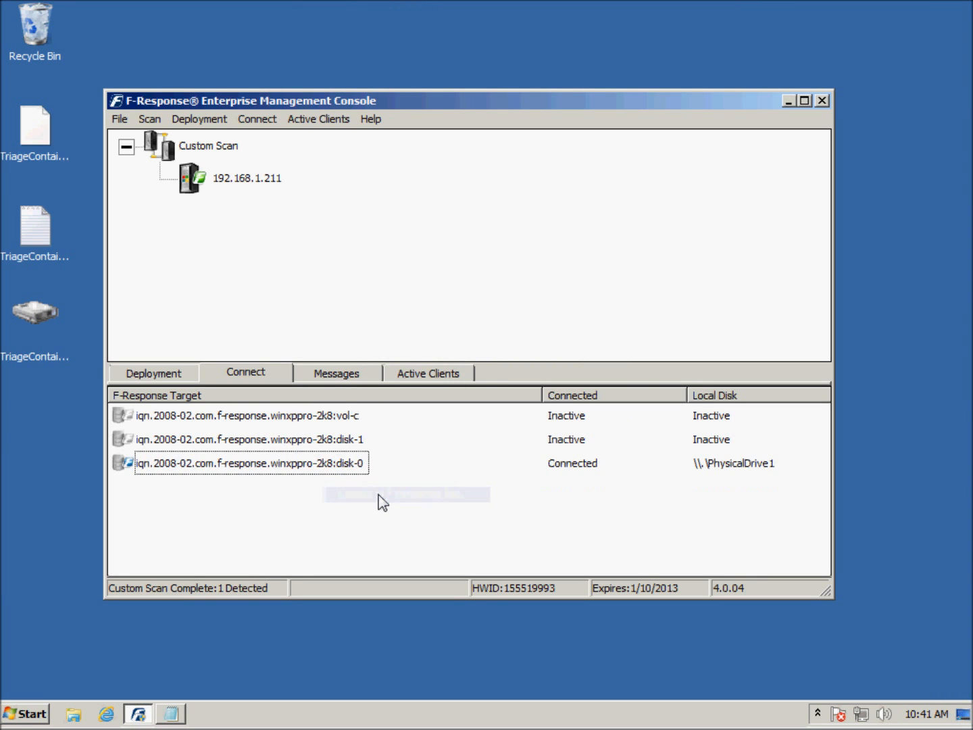
right_click(255, 179)
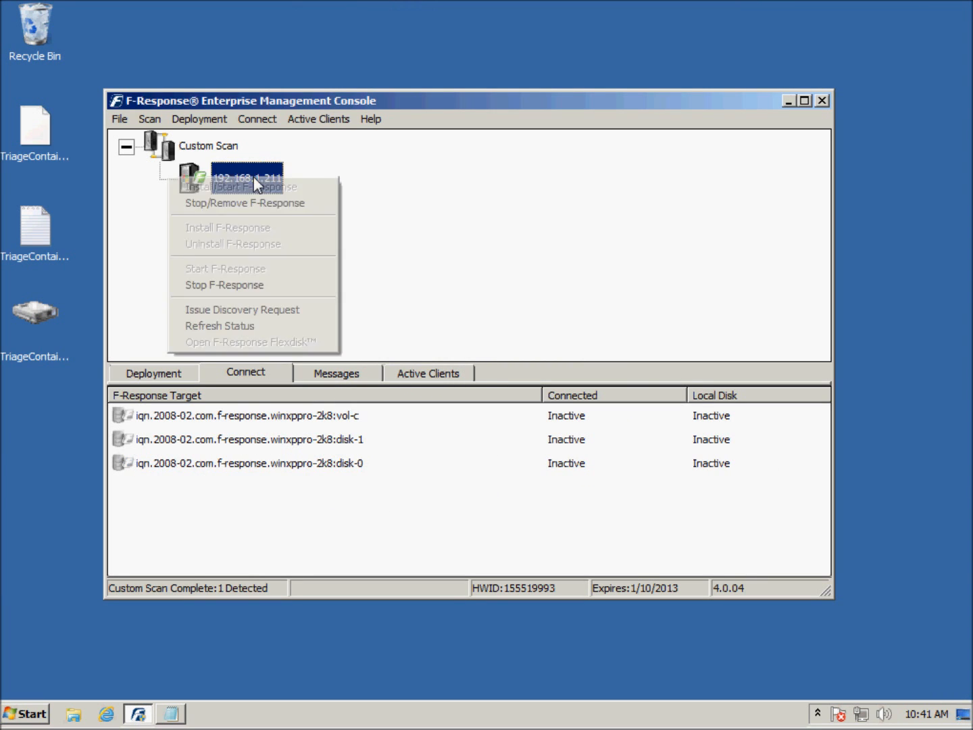
click(254, 204)
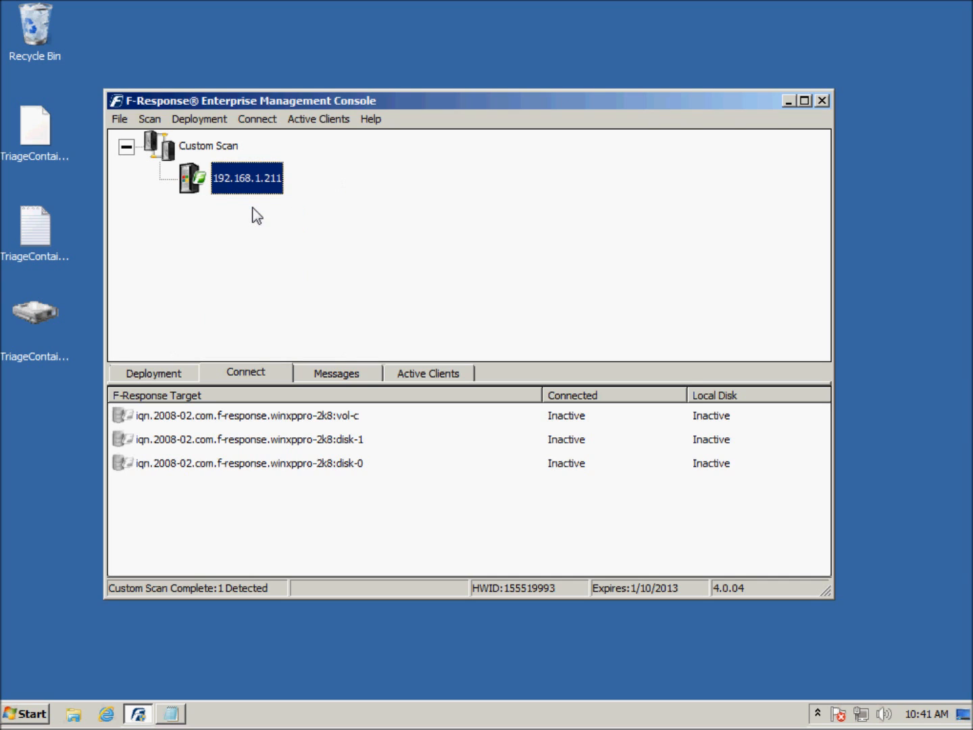